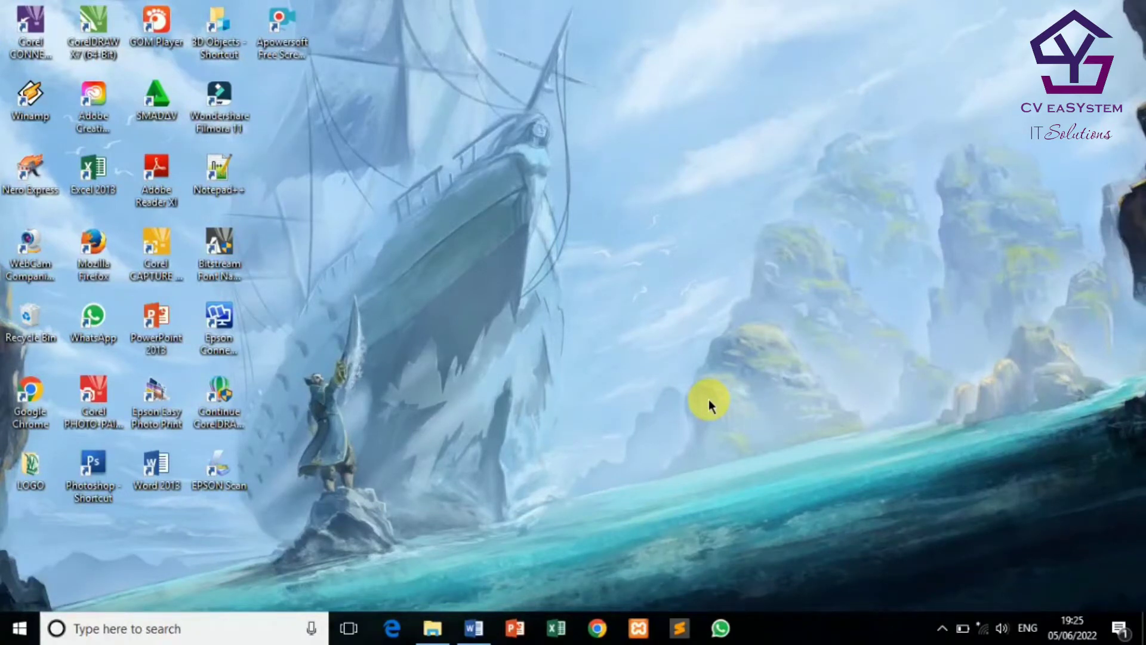
# - Restore the Word window holding the finished scout letterhead from the taskbar
pyautogui.click(475, 612)
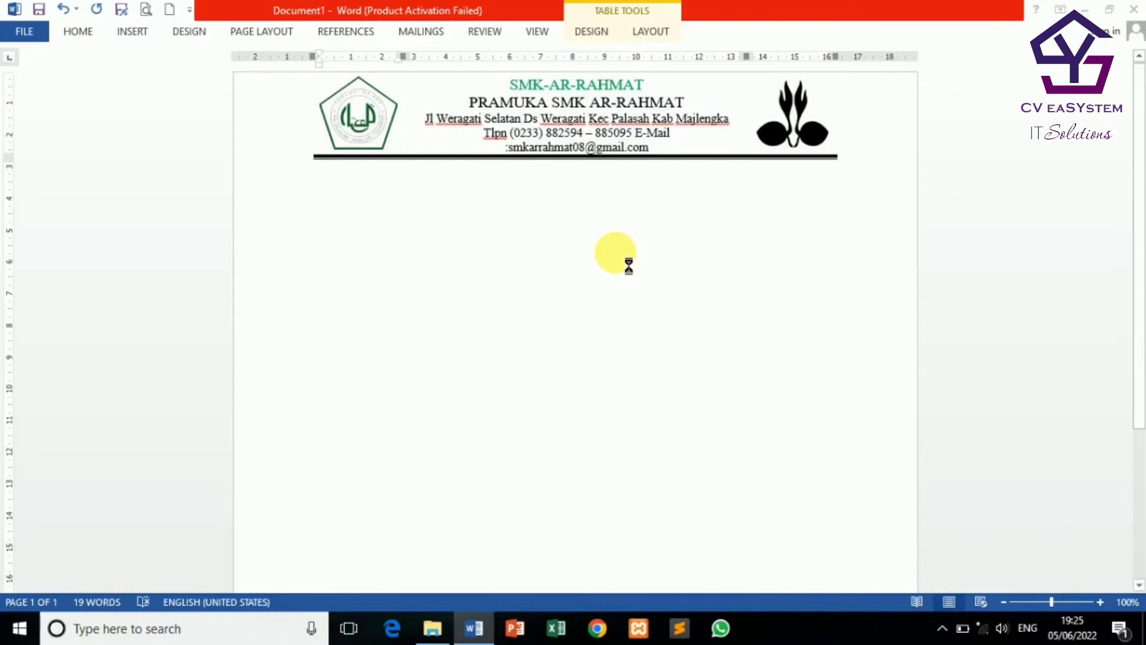
# - Create a new blank Word document with Ctrl+N
pyautogui.hotkey('ctrl', 'n')
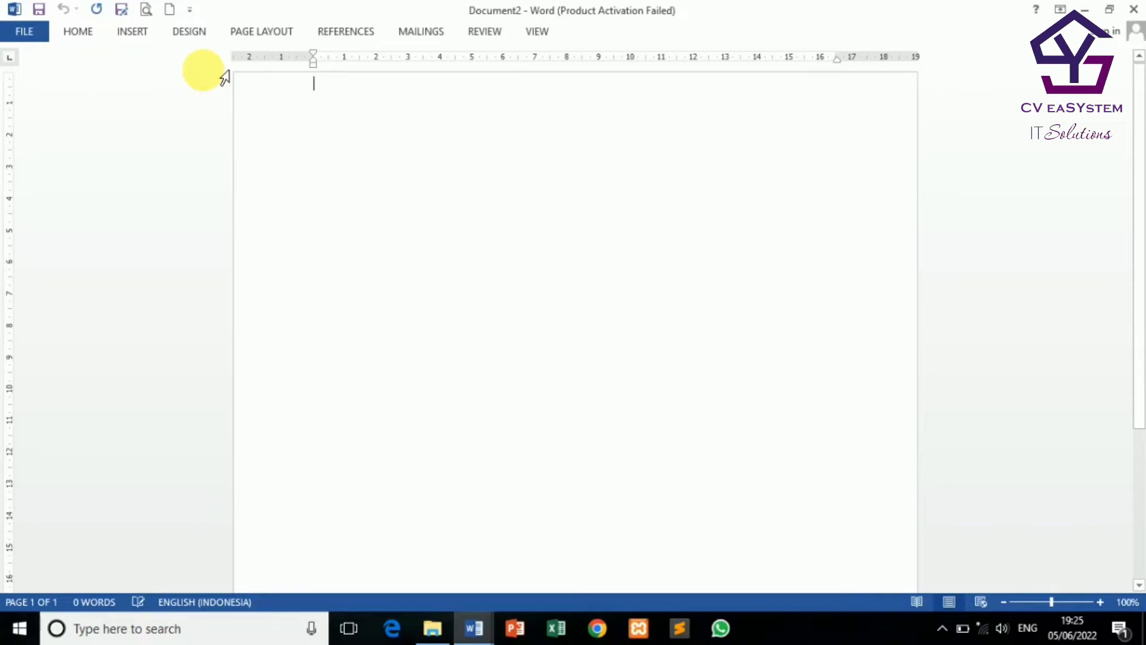
# - Insert a three-column, one-row table at the top of the page
pyautogui.click(135, 33)
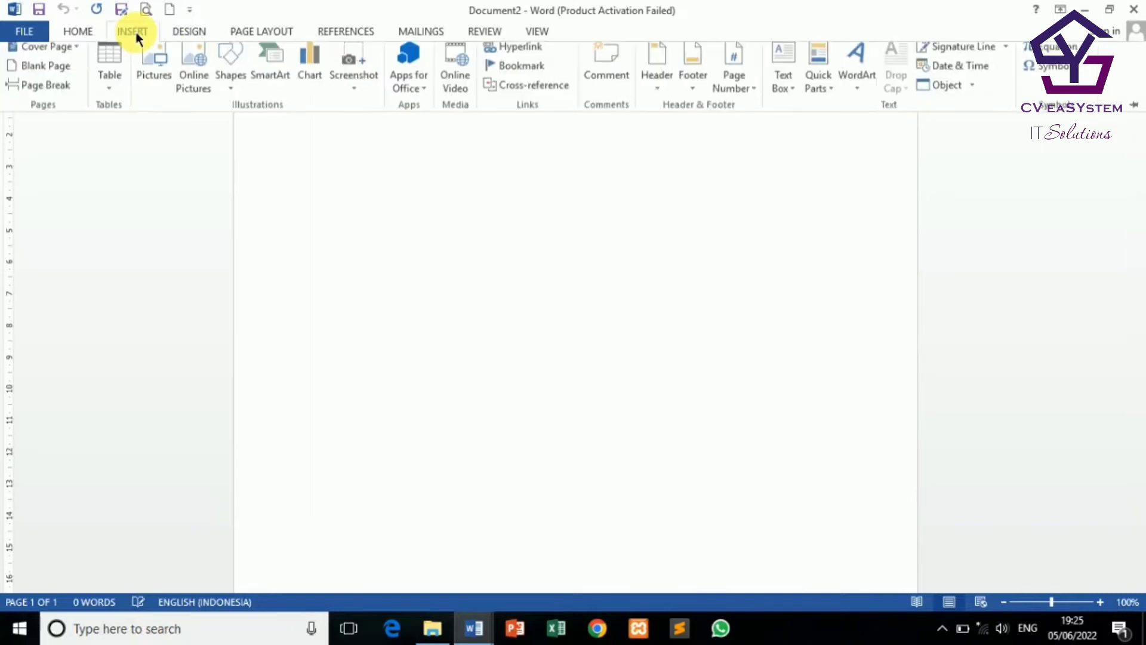
pyautogui.click(106, 66)
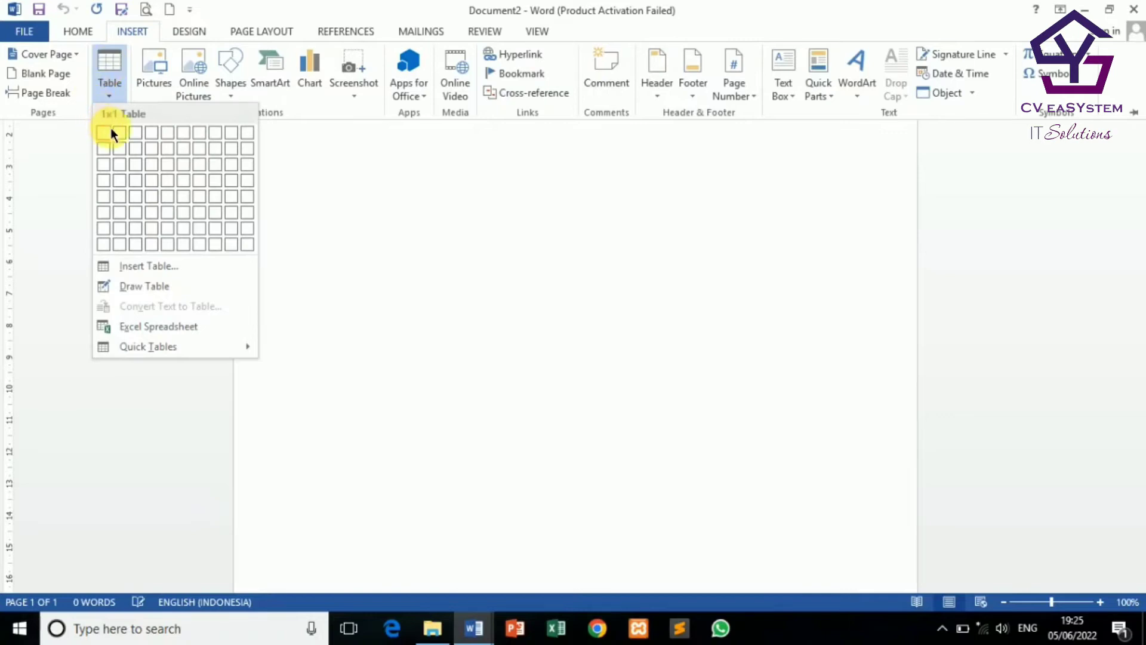
pyautogui.click(135, 132)
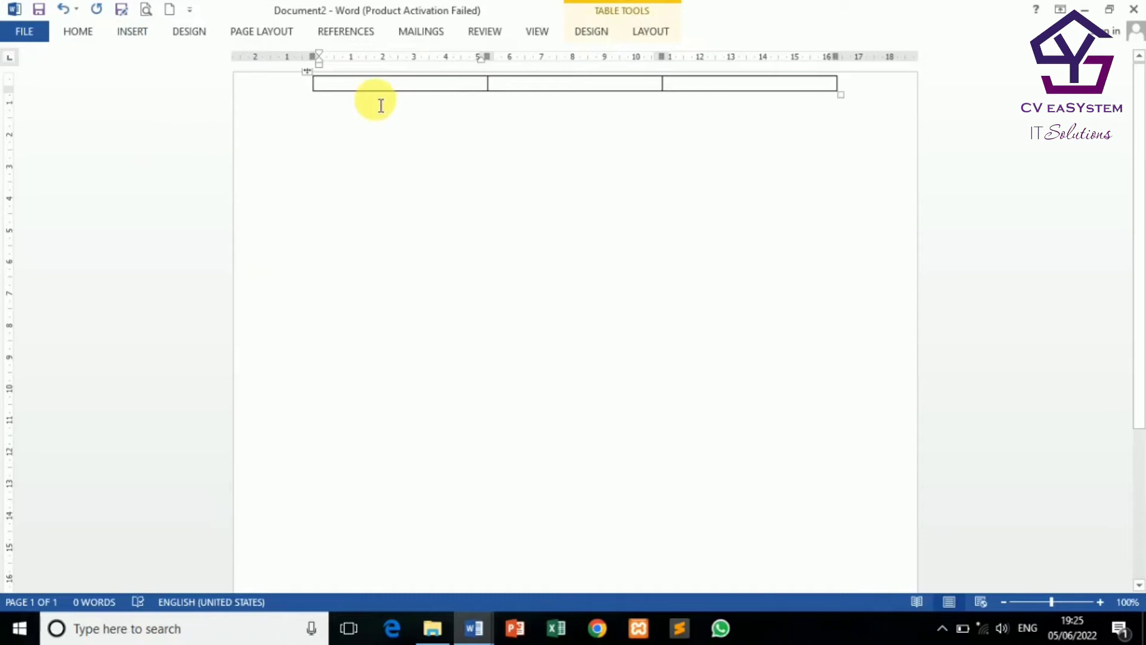
# - Make the row taller, narrow the left column and widen the middle column
pyautogui.moveTo(381, 106); pyautogui.dragTo(386, 167)
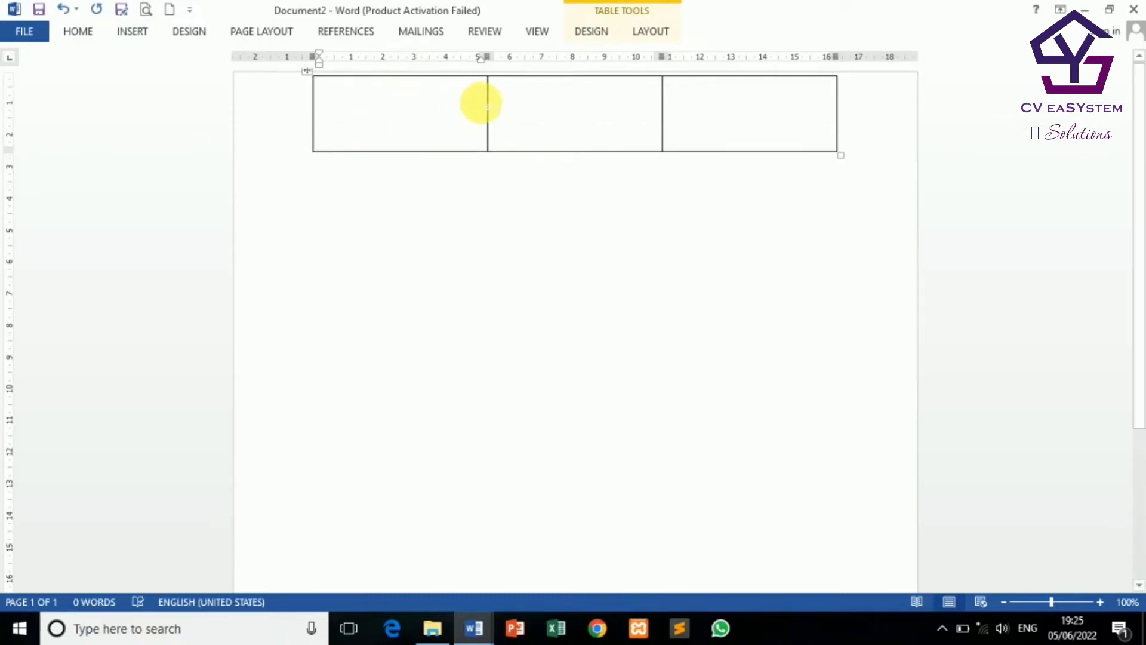
pyautogui.moveTo(499, 113); pyautogui.dragTo(396, 110)
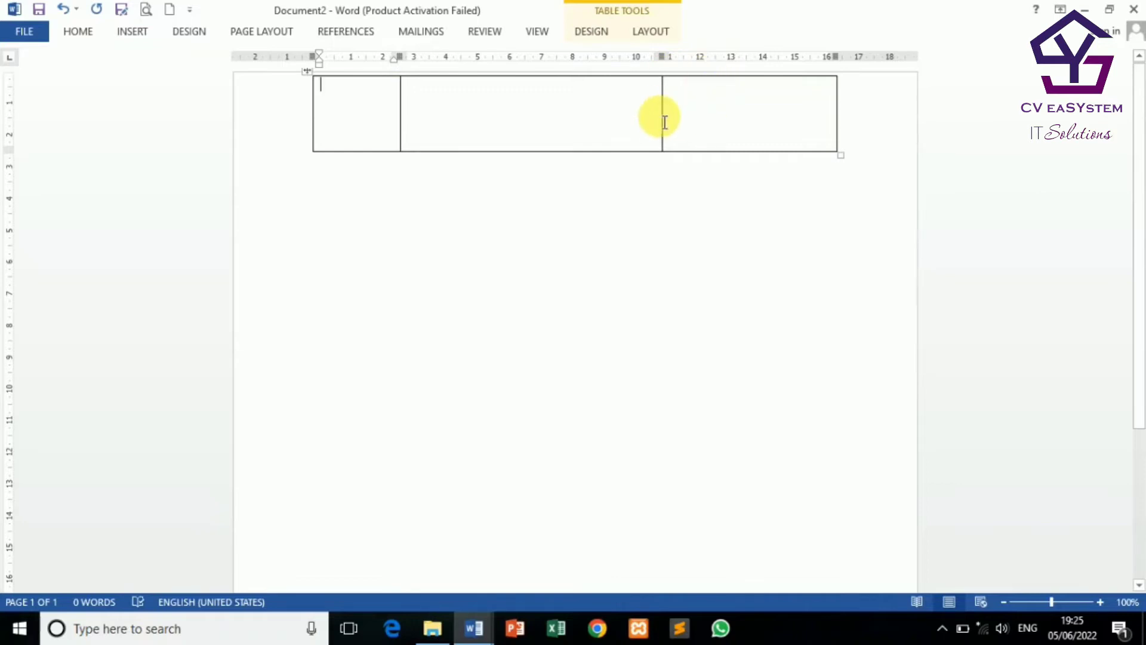
pyautogui.moveTo(672, 121); pyautogui.dragTo(762, 118)
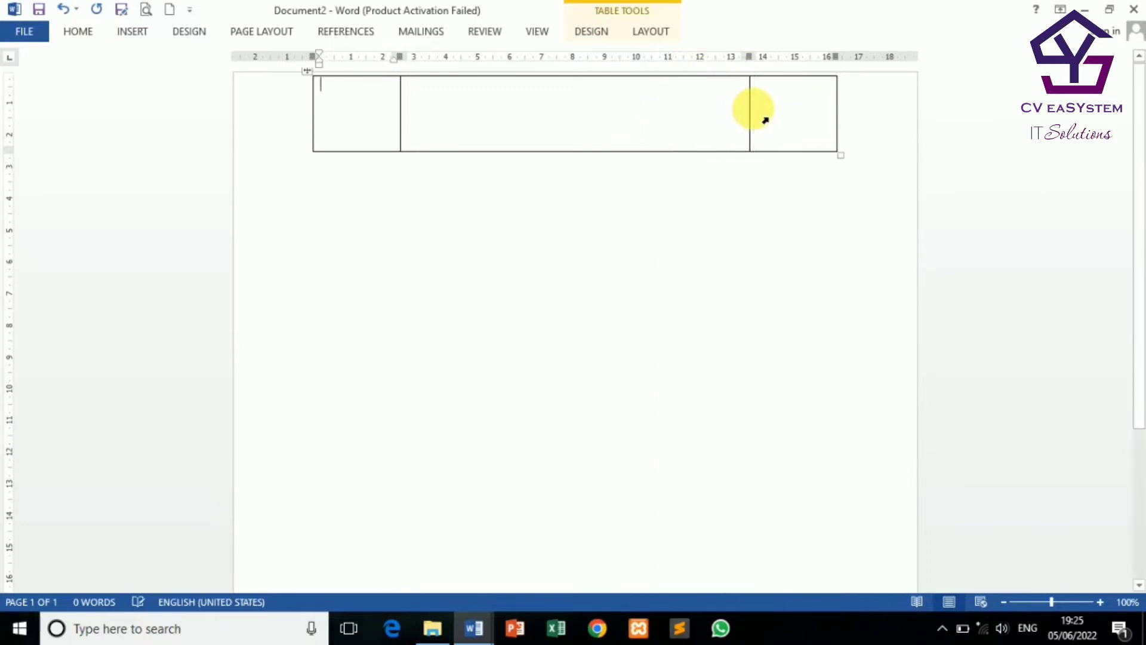
# - Insert logo490-removebg-preview into the left cell and shrink it to fit the narrow column
pyautogui.click(130, 31)
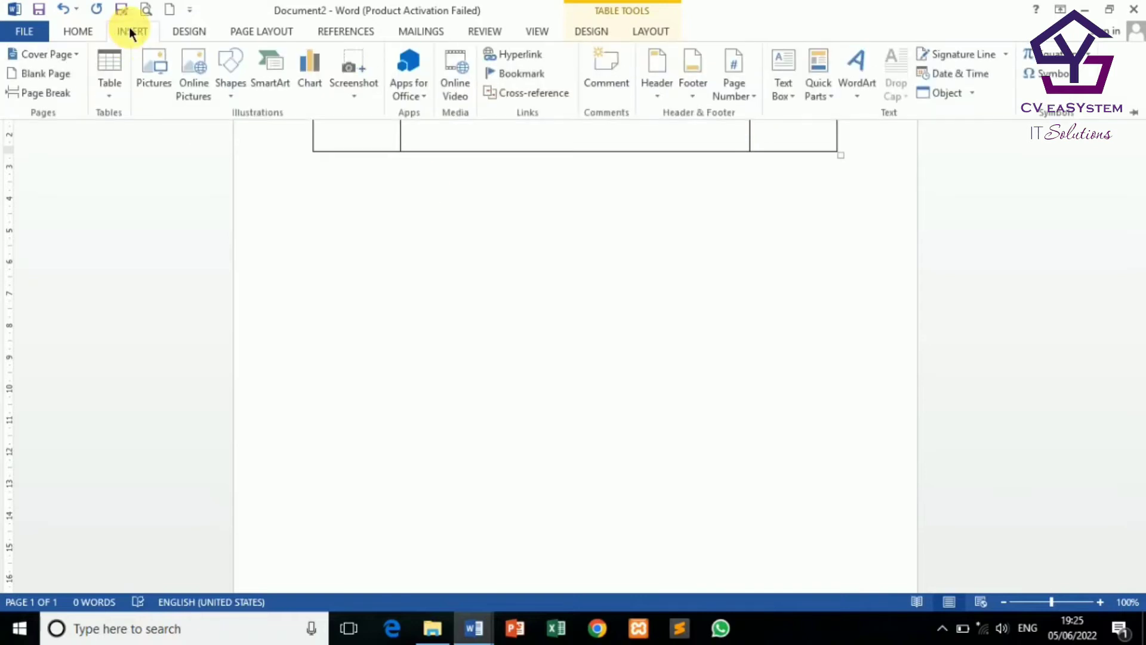
pyautogui.click(154, 53)
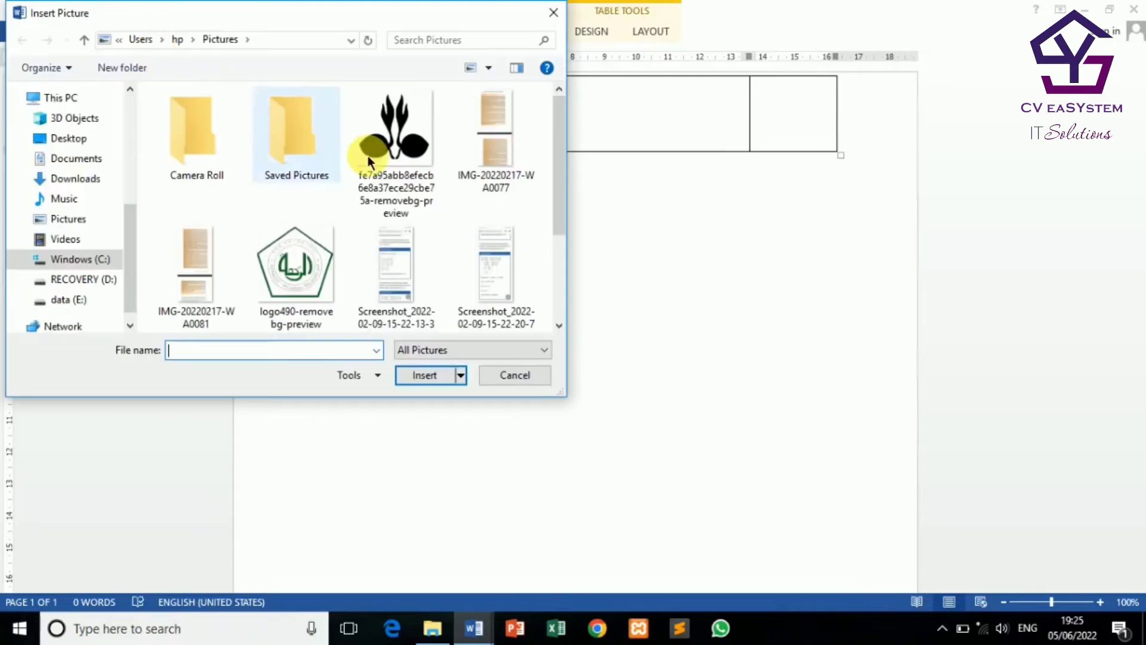
pyautogui.doubleClick(317, 269)
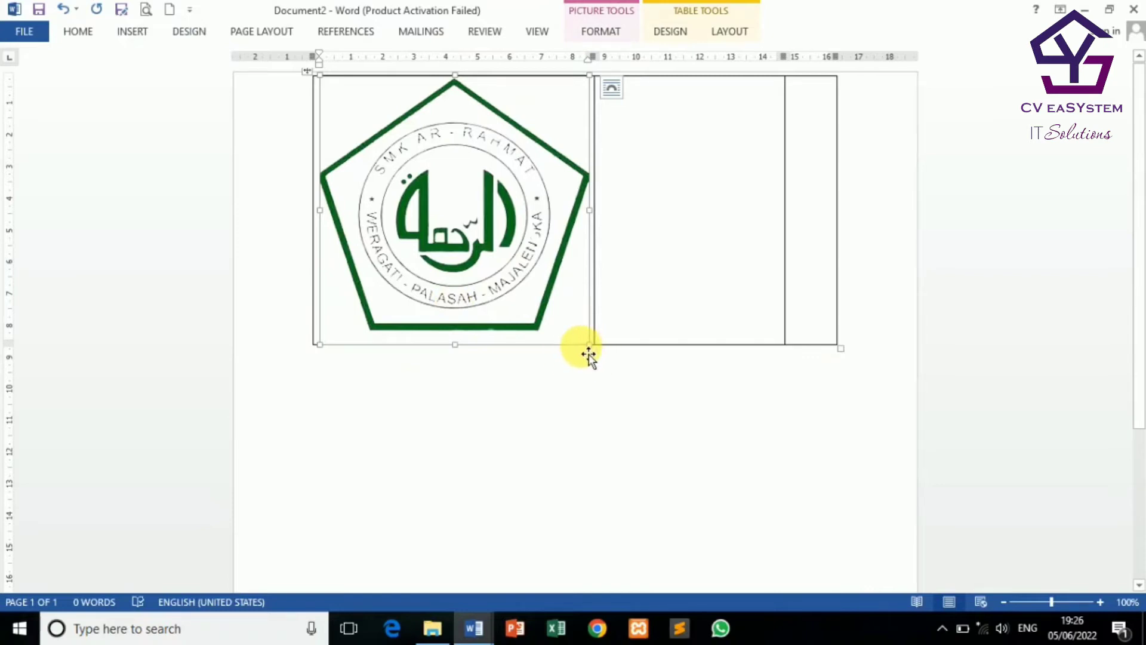
pyautogui.moveTo(605, 358)
pyautogui.mouseDown()
pyautogui.moveTo(334, 206)
pyautogui.moveTo(269, 184)
pyautogui.moveTo(277, 178)
pyautogui.mouseUp()
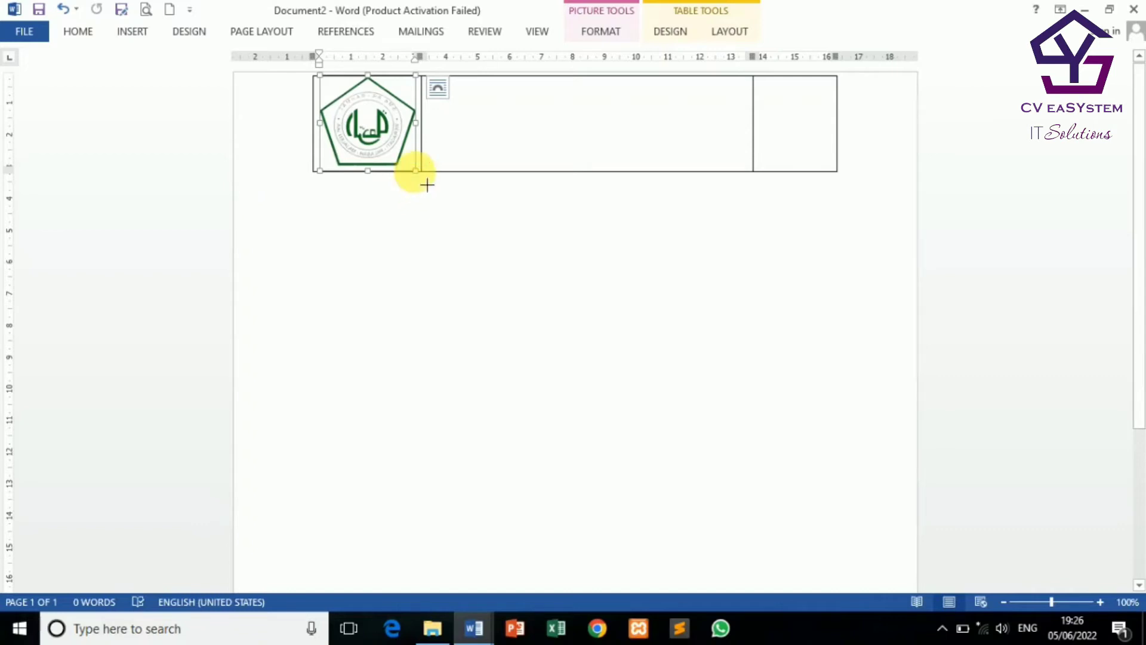
pyautogui.moveTo(427, 185); pyautogui.dragTo(395, 160)
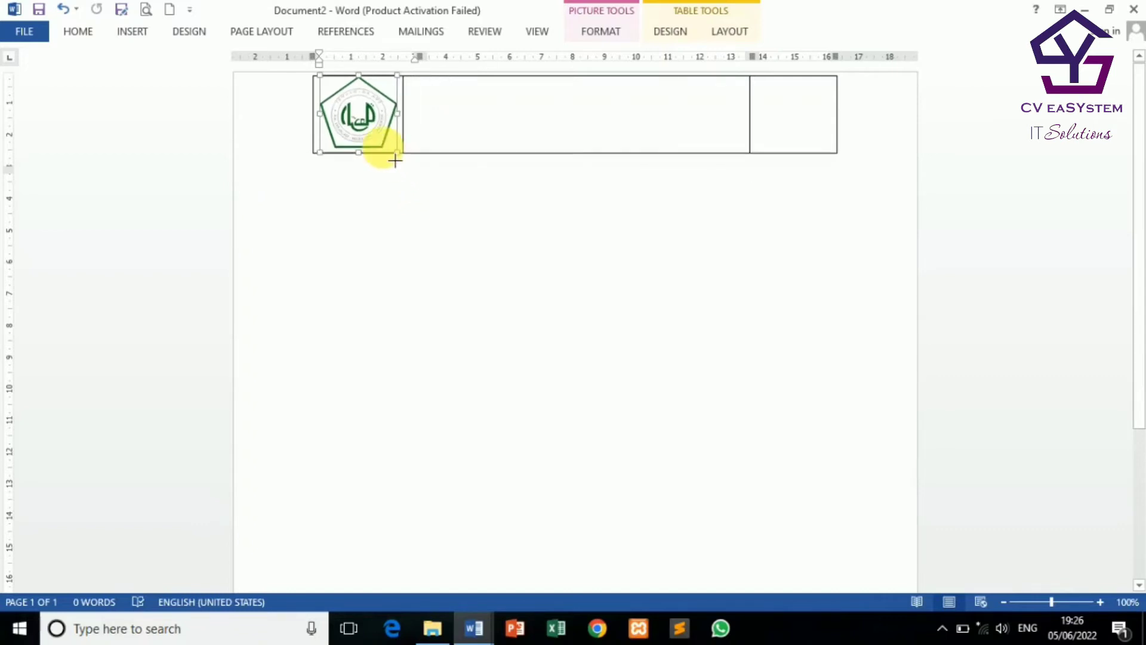
pyautogui.moveTo(395, 161); pyautogui.dragTo(397, 156)
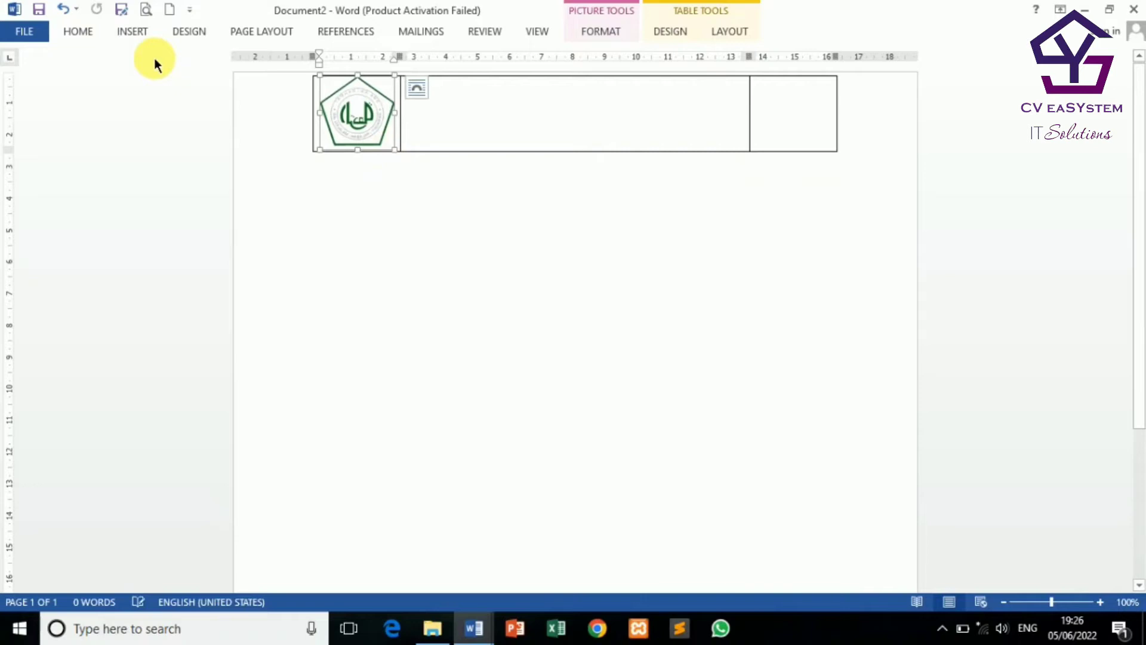
# - Insert the black flower emblem, then undo it after it replaced the school logo
pyautogui.click(145, 39)
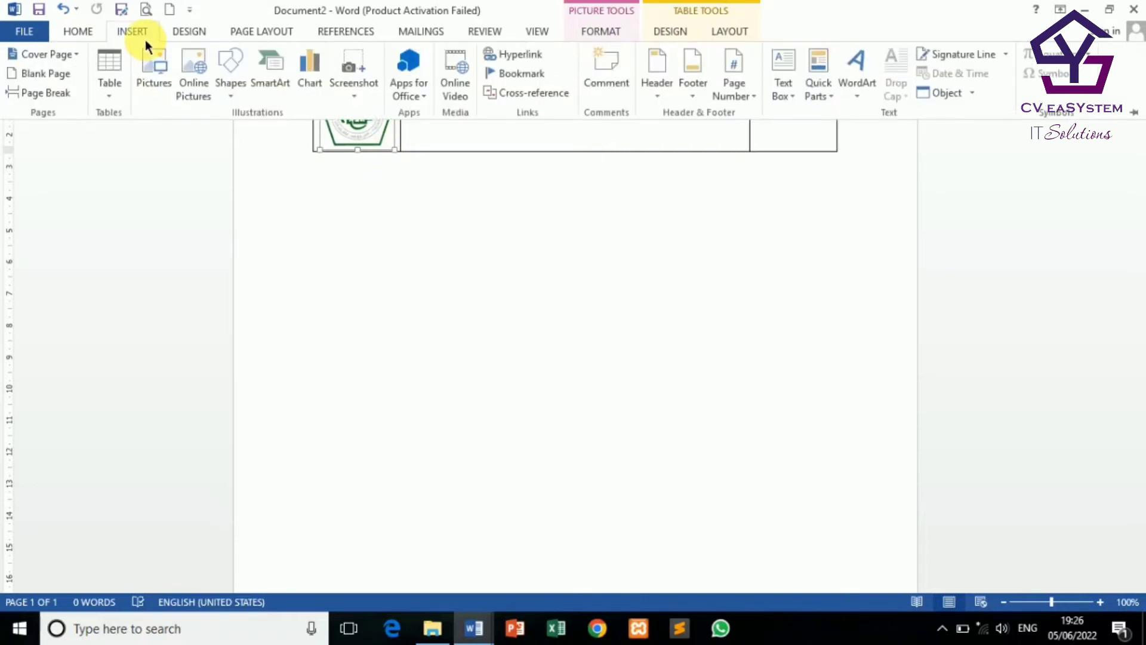
pyautogui.click(153, 52)
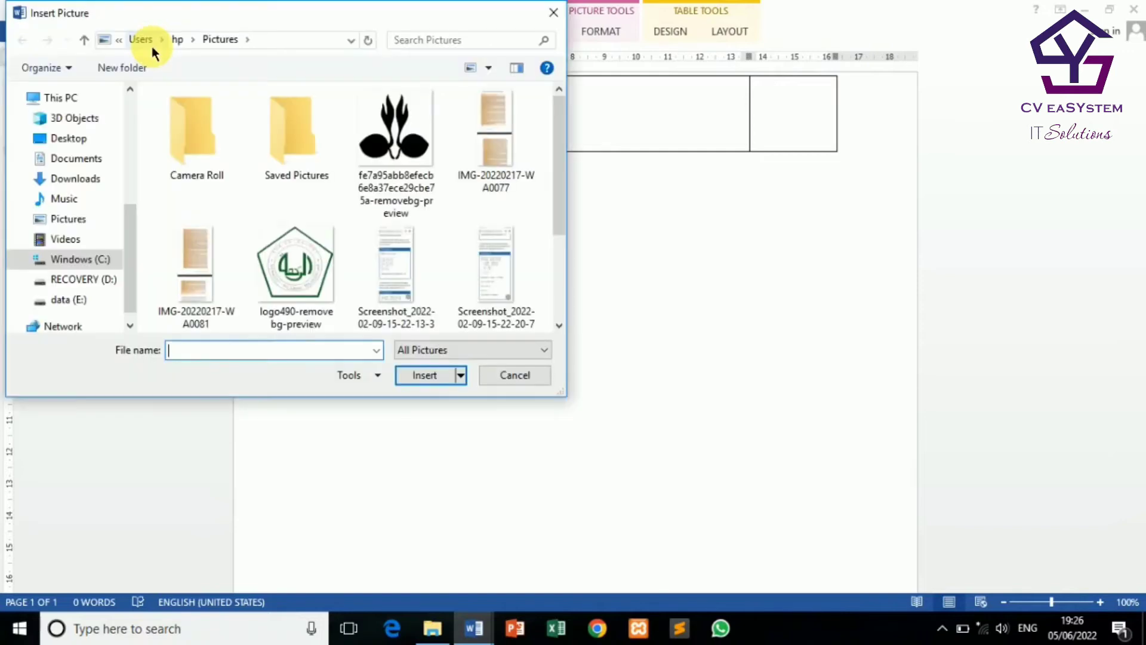
pyautogui.doubleClick(433, 101)
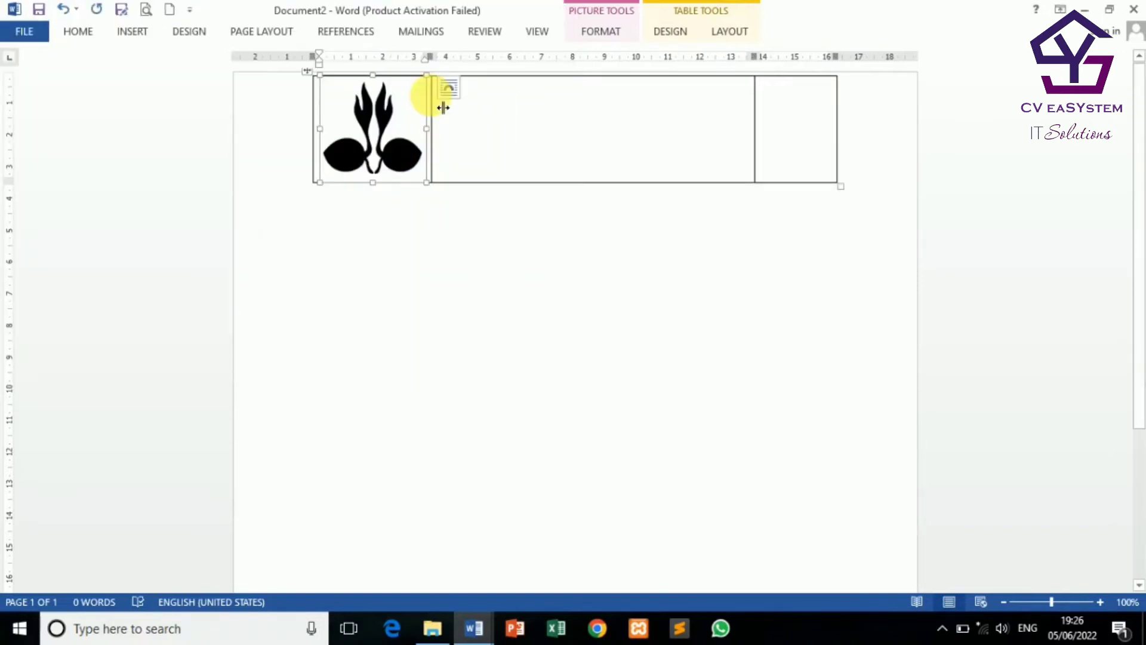
pyautogui.click(365, 194)
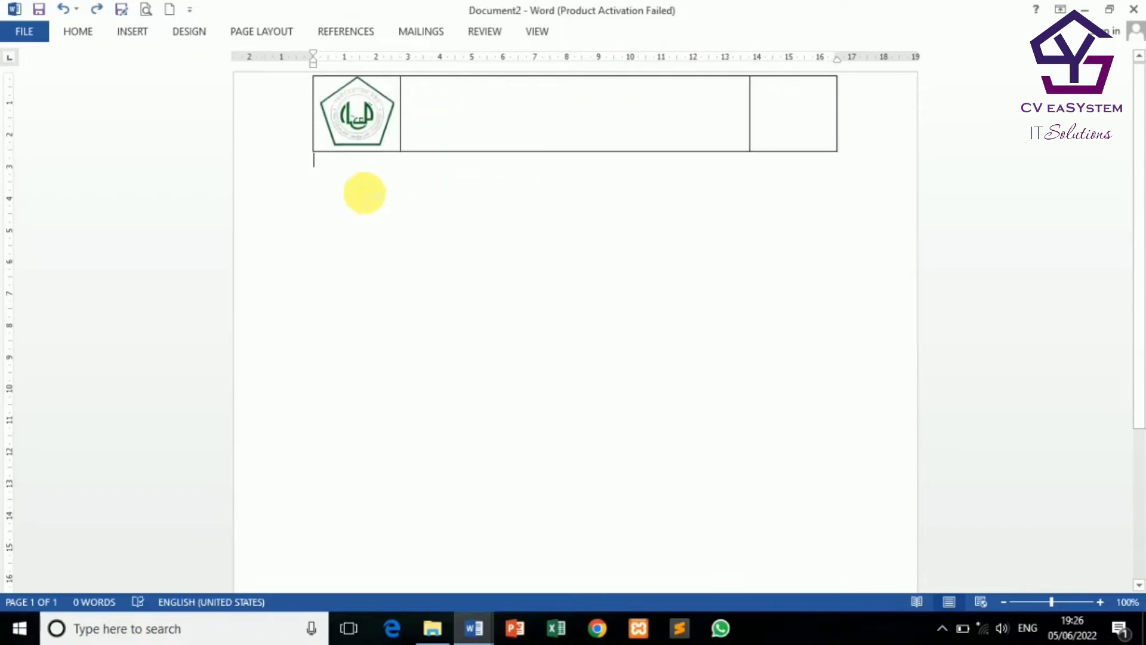
# - Re-insert the fe7a95 emblem, shrink it slightly and move it into the right cell
pyautogui.click(123, 30)
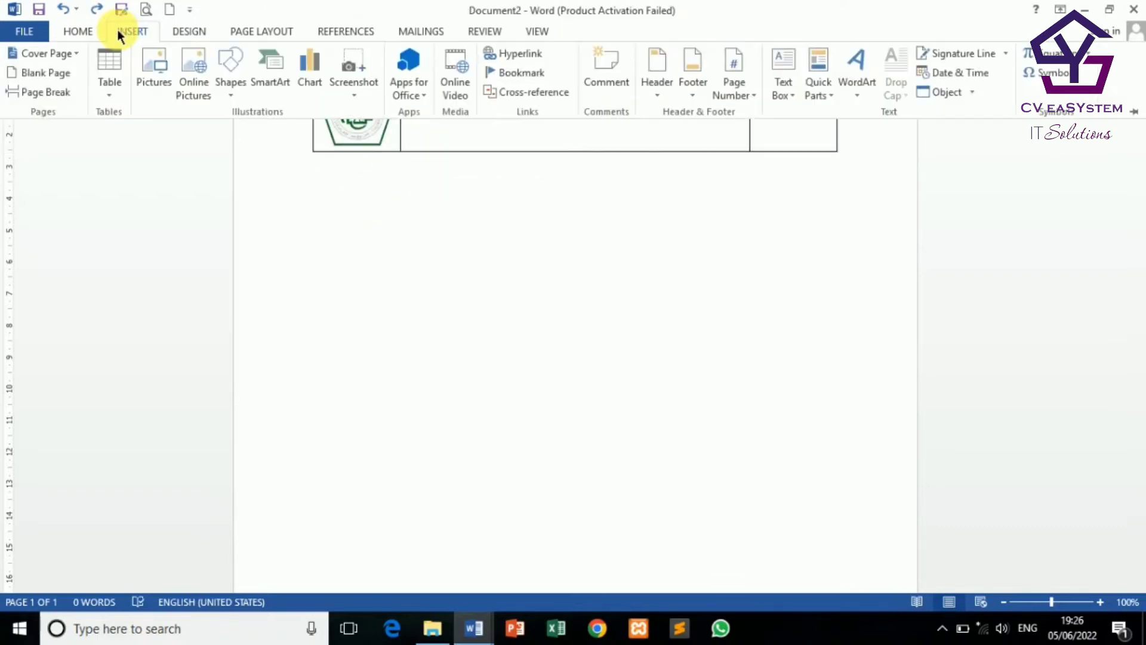
pyautogui.click(138, 63)
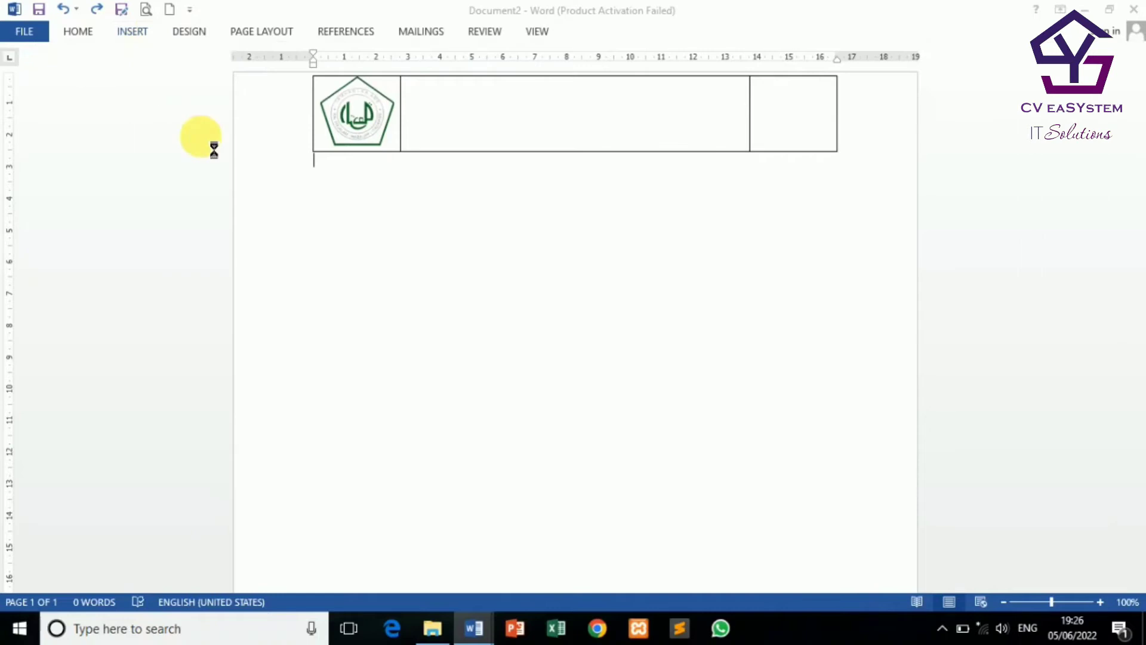
pyautogui.doubleClick(358, 158)
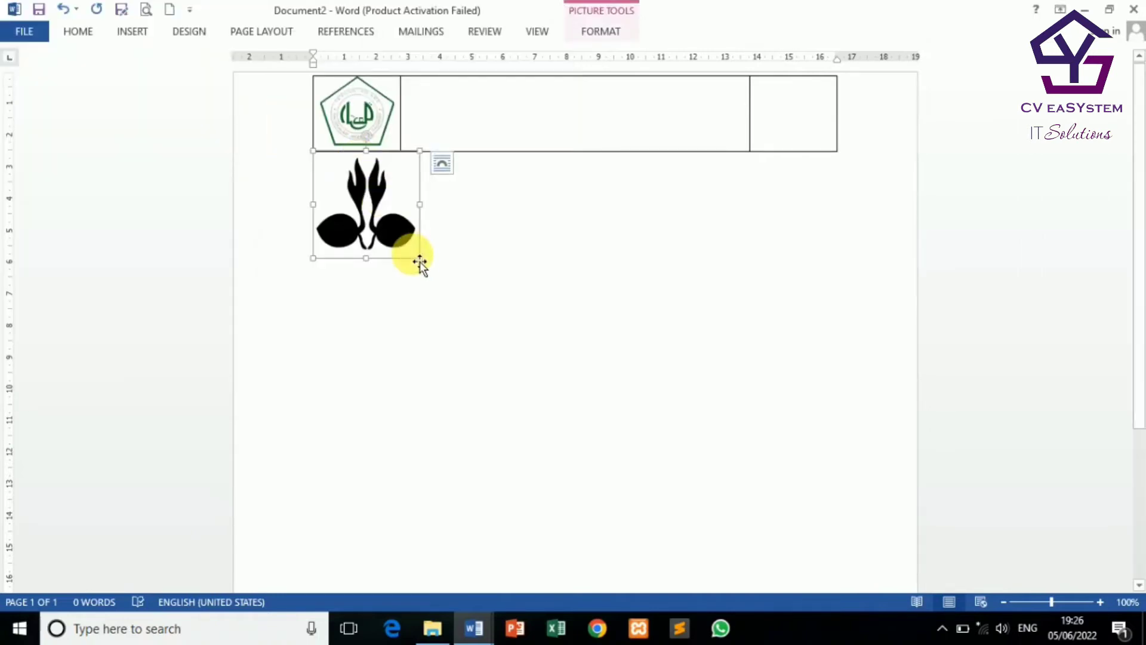
pyautogui.moveTo(432, 272); pyautogui.dragTo(397, 246)
pyautogui.moveTo(354, 206); pyautogui.dragTo(787, 117)
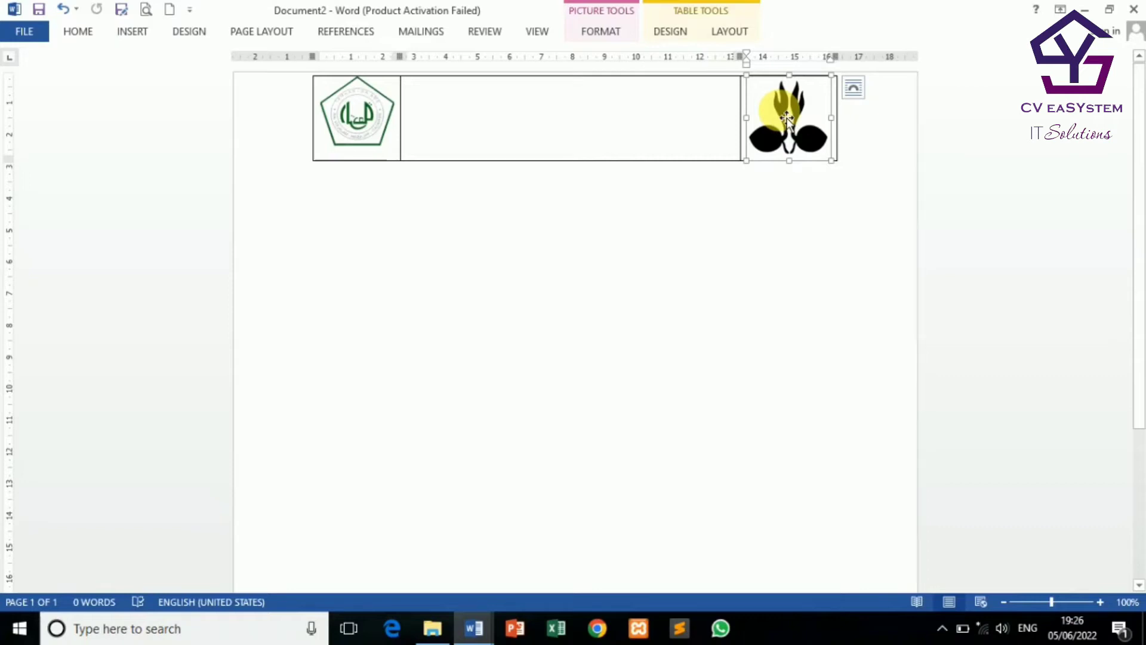
pyautogui.click(578, 89)
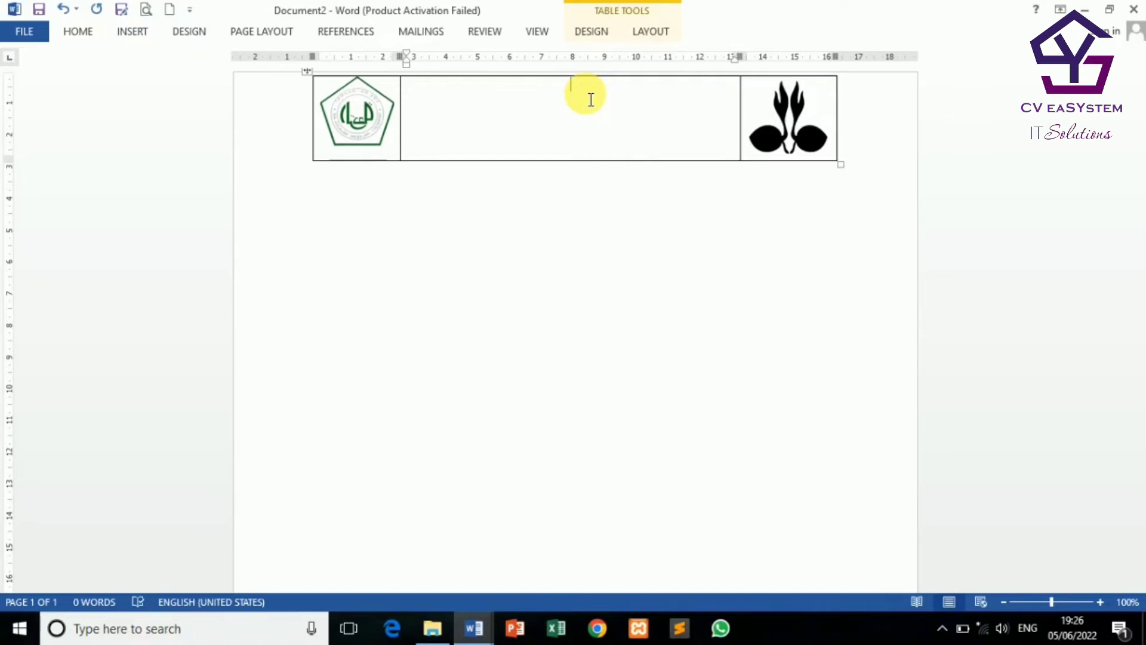
# - Type 'SMK AR-RAHMAT' and 'PRAMUKA SMK AR-RAHMAT' on separate lines in the middle cell
pyautogui.write('SMK')
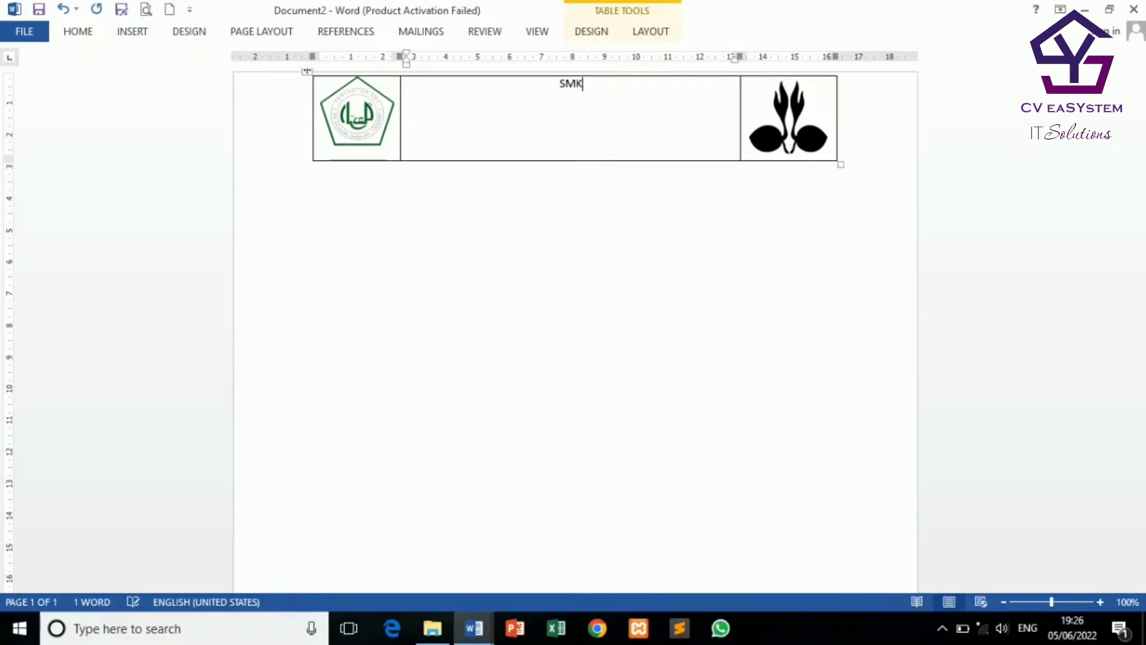
pyautogui.write(' AR-RAHMAT')
pyautogui.press('Return')
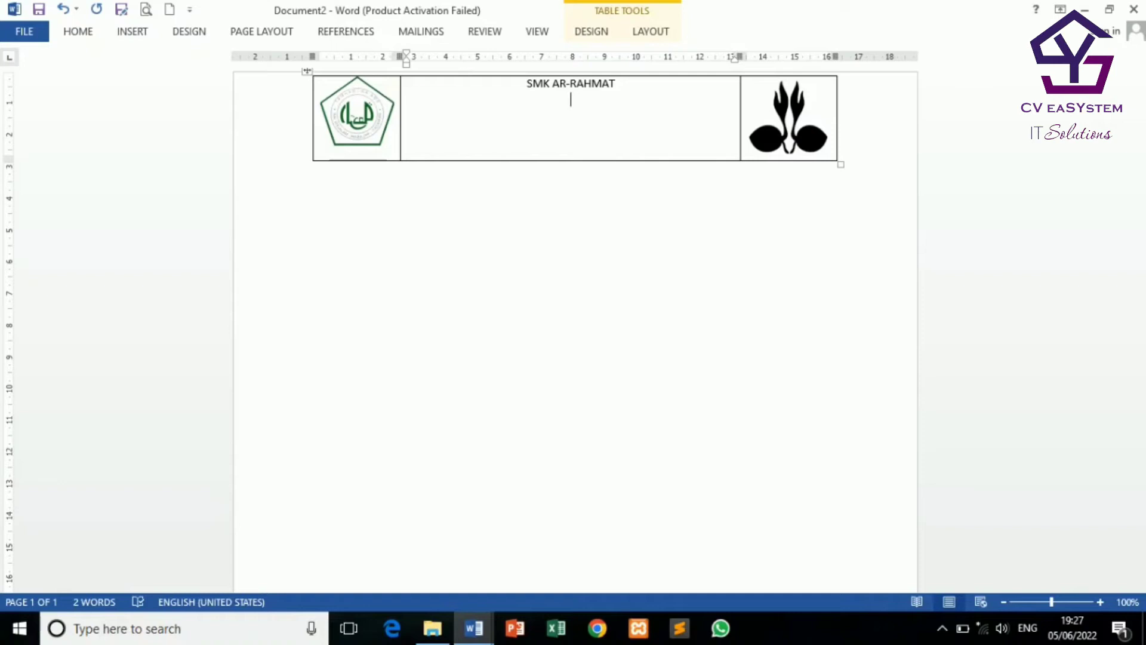
pyautogui.write('PRAMUKA SMK AR-RAHMAT')
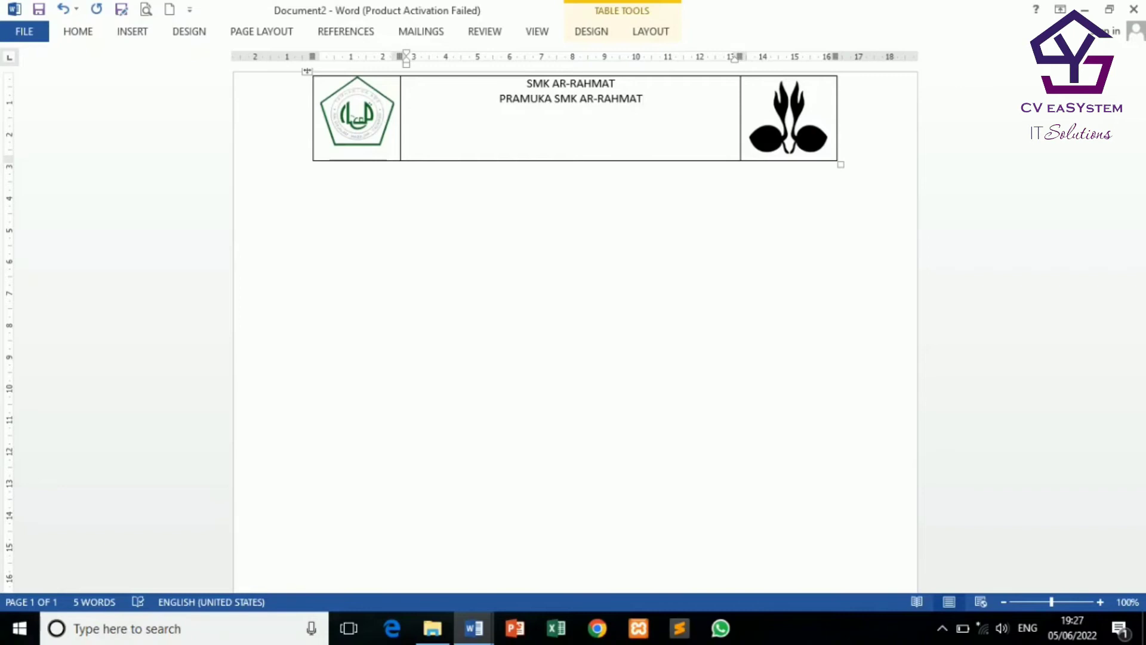
pyautogui.press('Return')
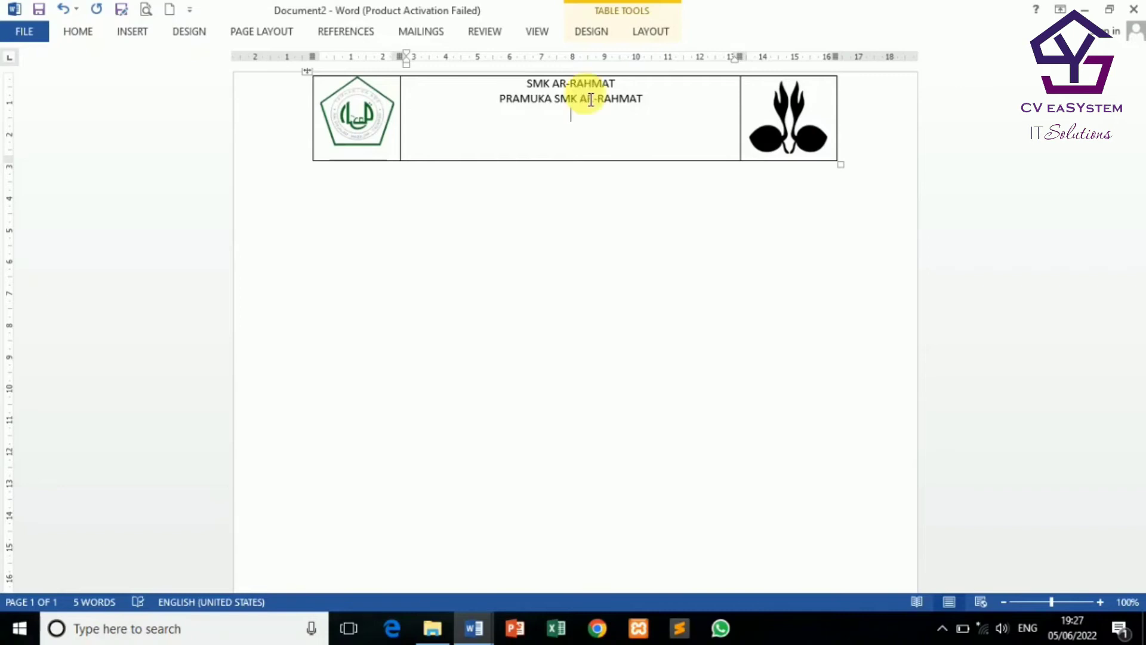
# - Add the school's street address line and its phone and e-mail line, fixing typos
pyautogui.write('Jl')
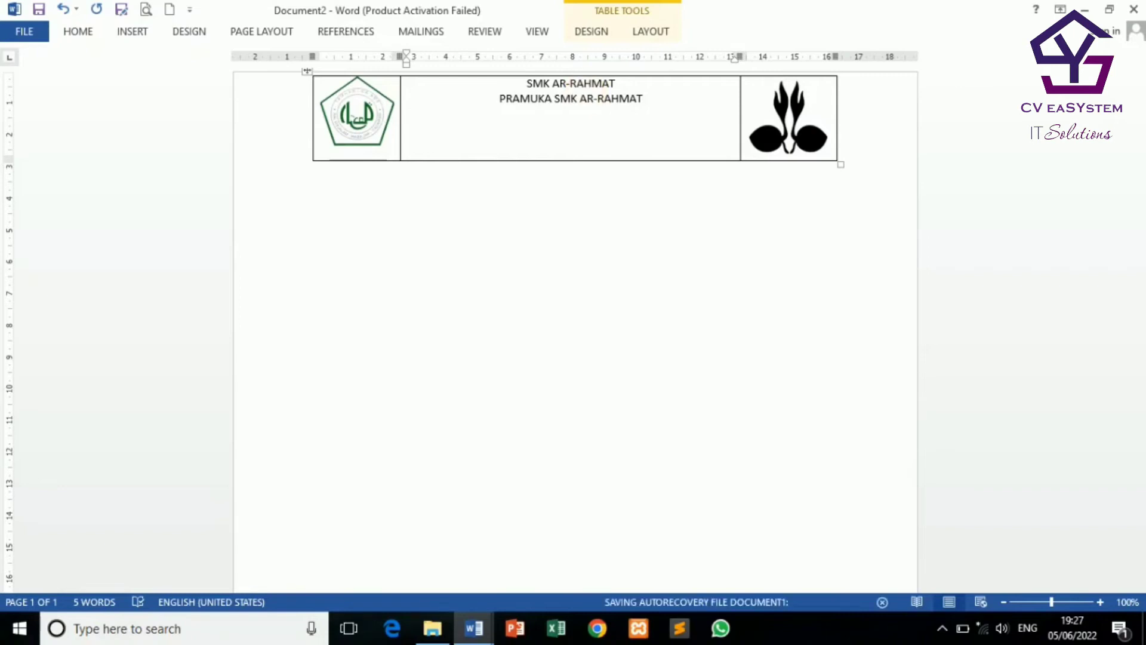
pyautogui.write(' Weragati Selatan Ds WeragatiKe')
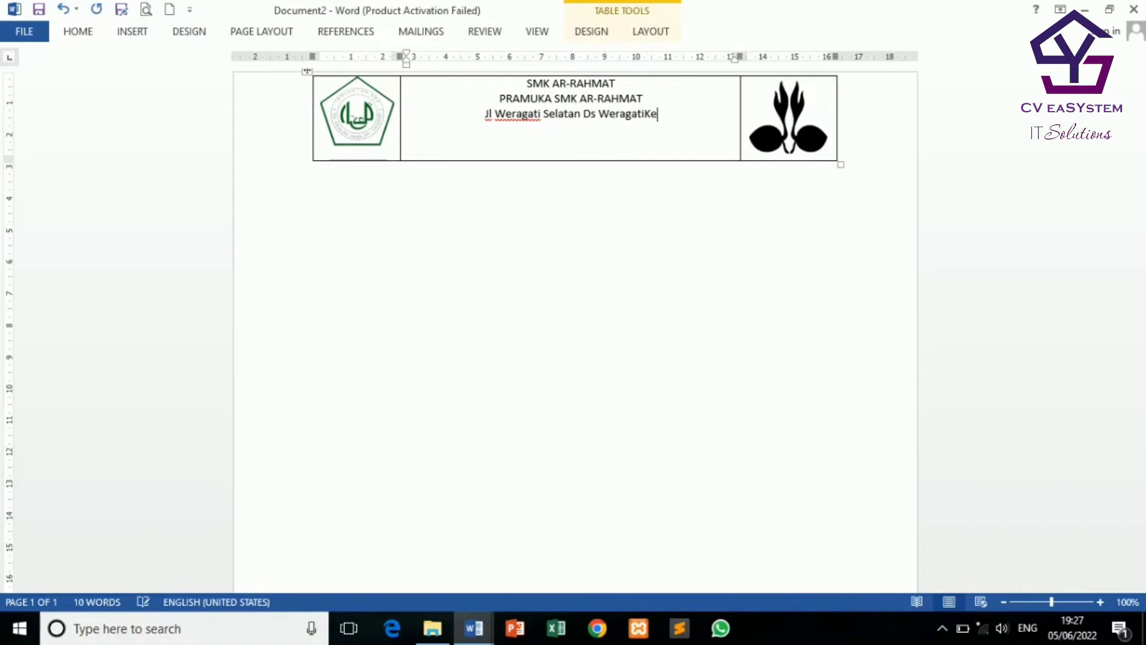
pyautogui.press('BackSpace')
pyautogui.press('BackSpace')
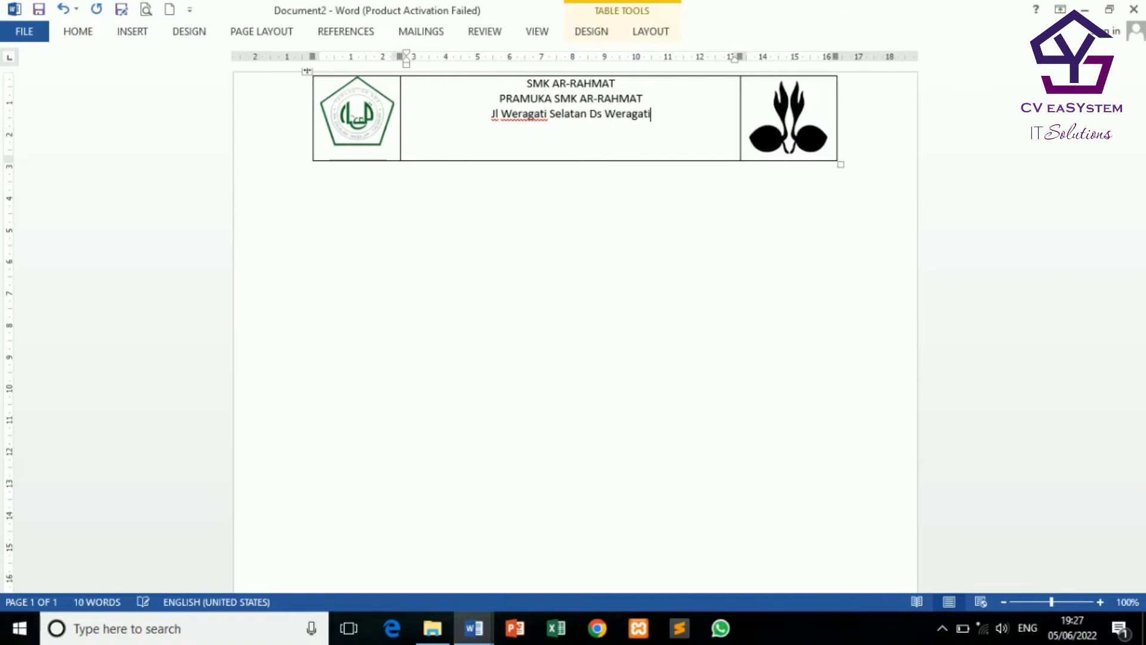
pyautogui.write('Kec Palasah ')
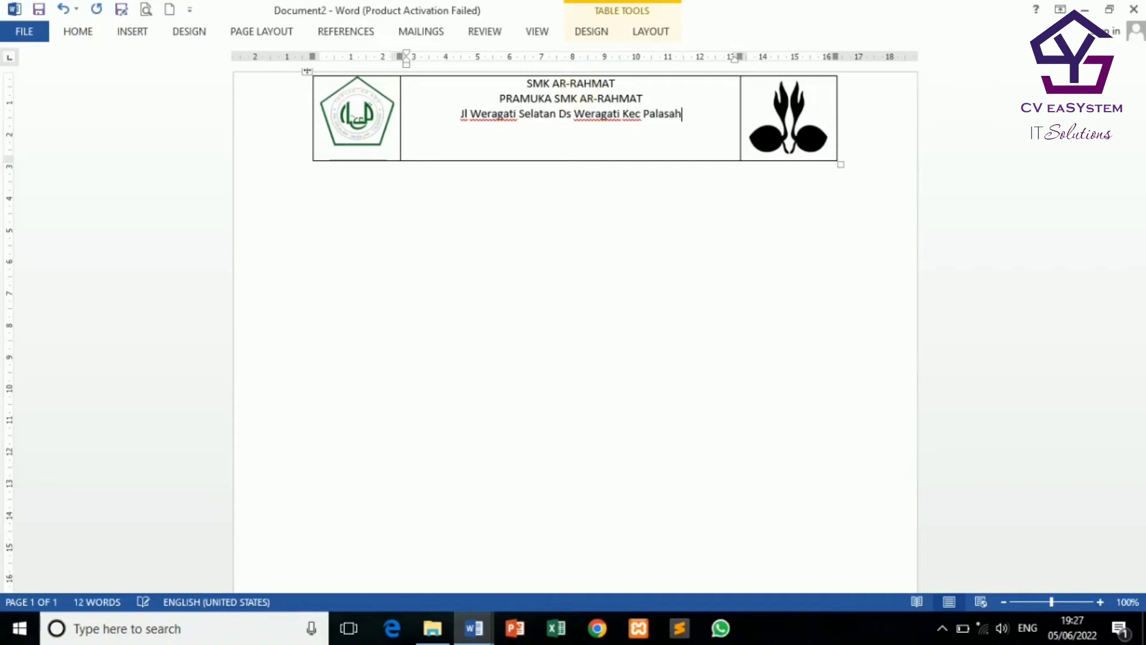
pyautogui.write('Kab')
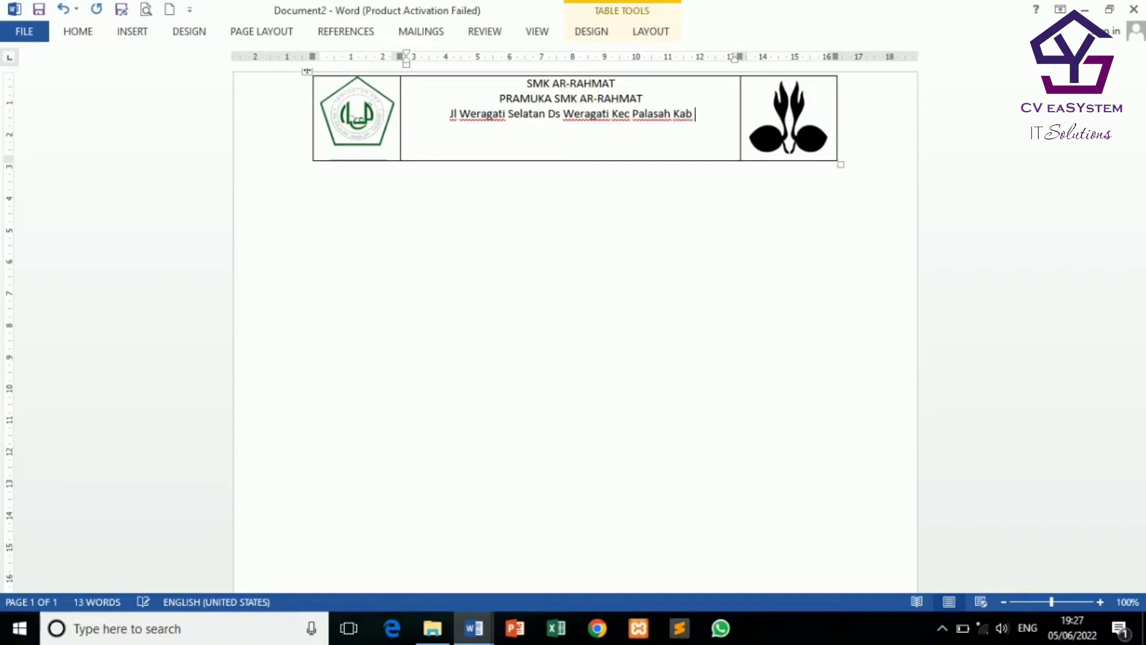
pyautogui.write(' aj')
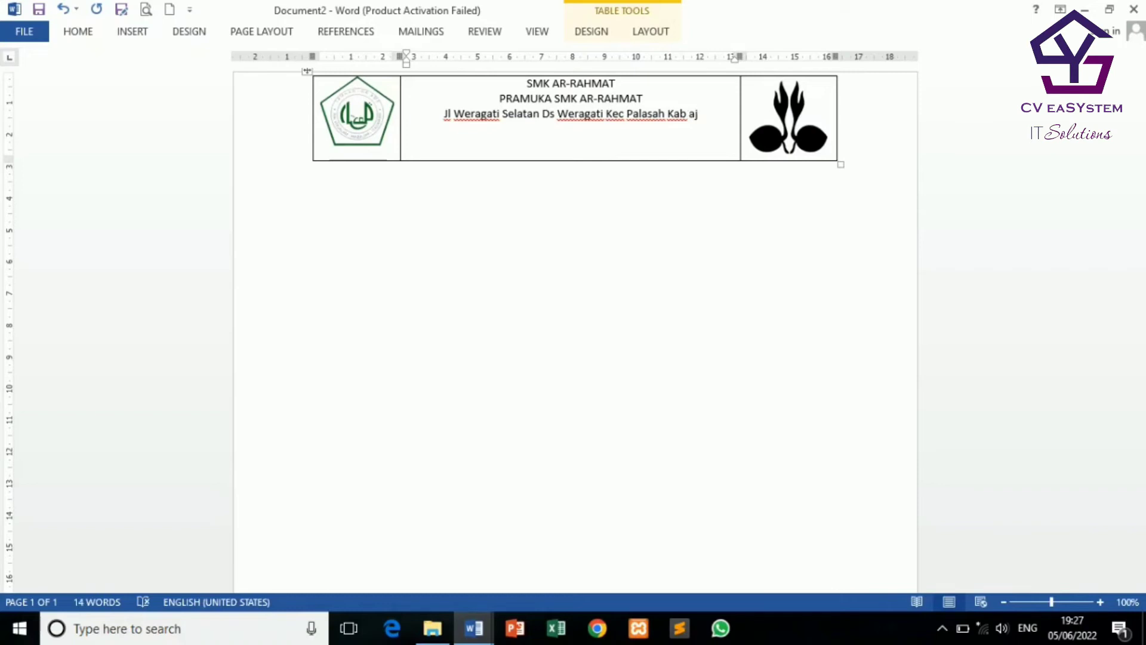
pyautogui.press('BackSpace')
pyautogui.press('BackSpace')
pyautogui.write('Majale')
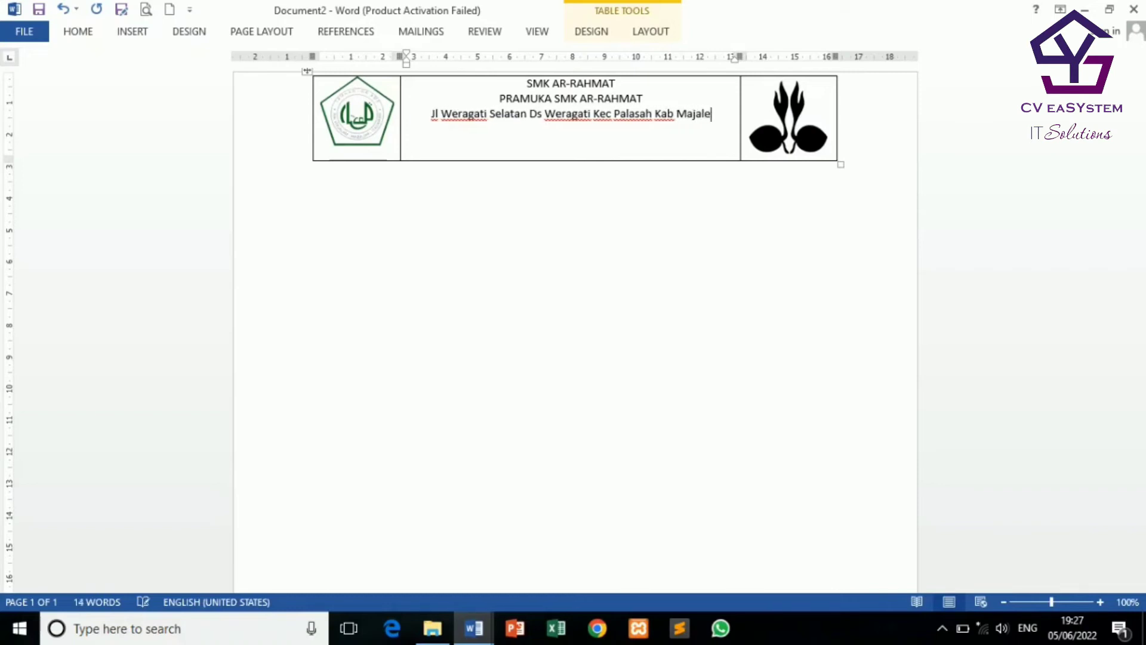
pyautogui.write('ngk')
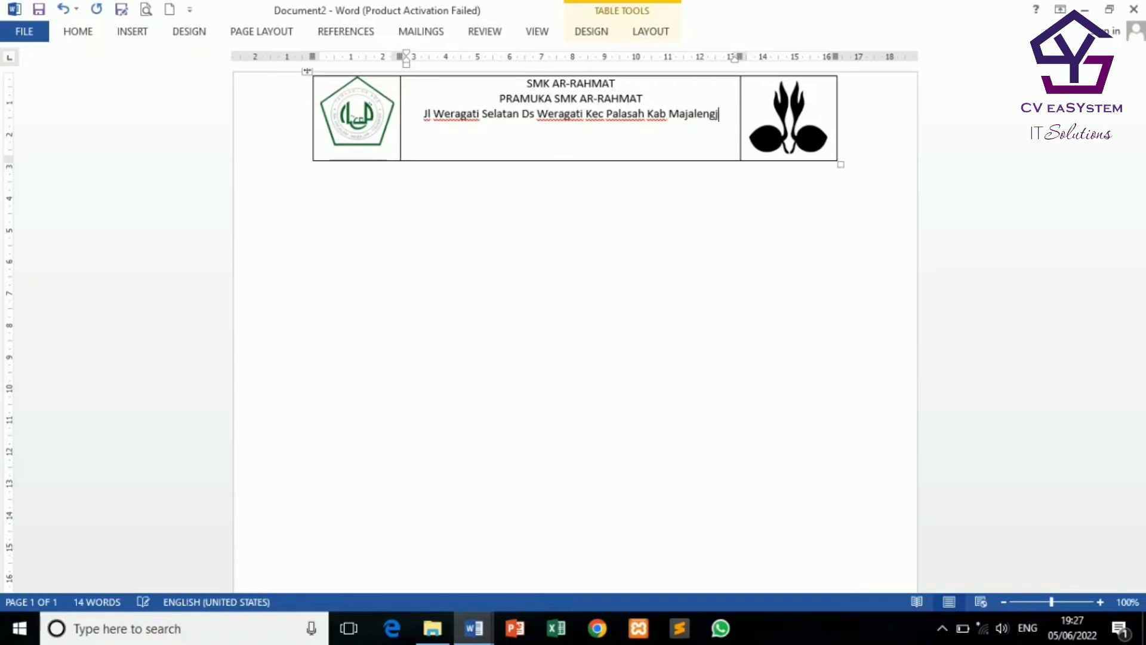
pyautogui.write('a')
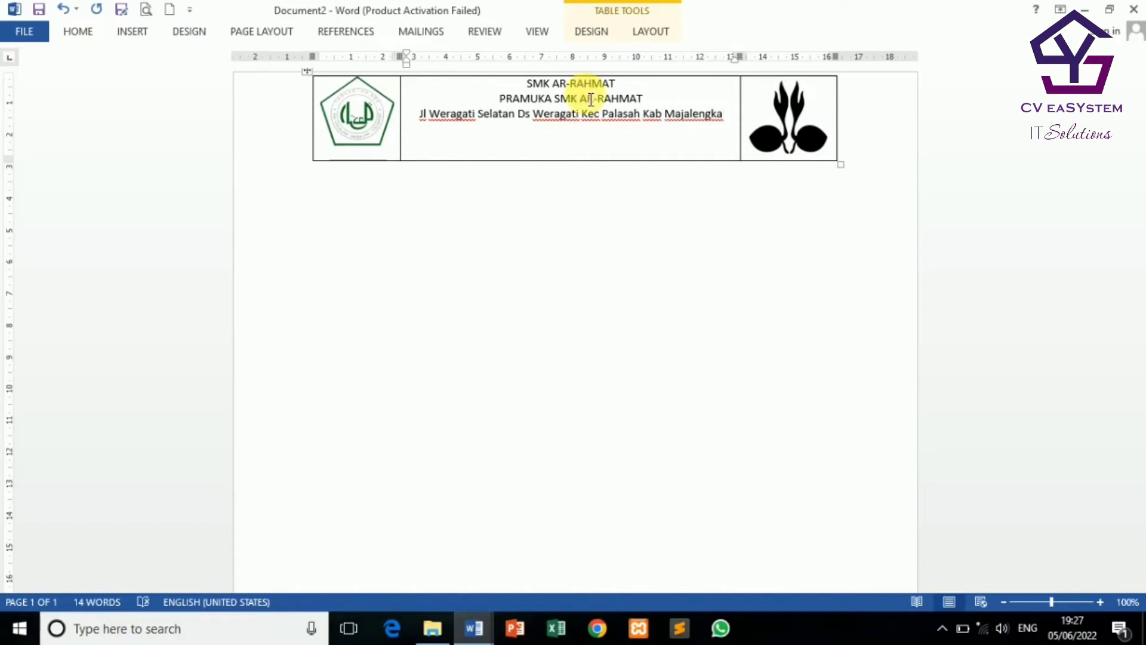
pyautogui.write('Tlpn ')
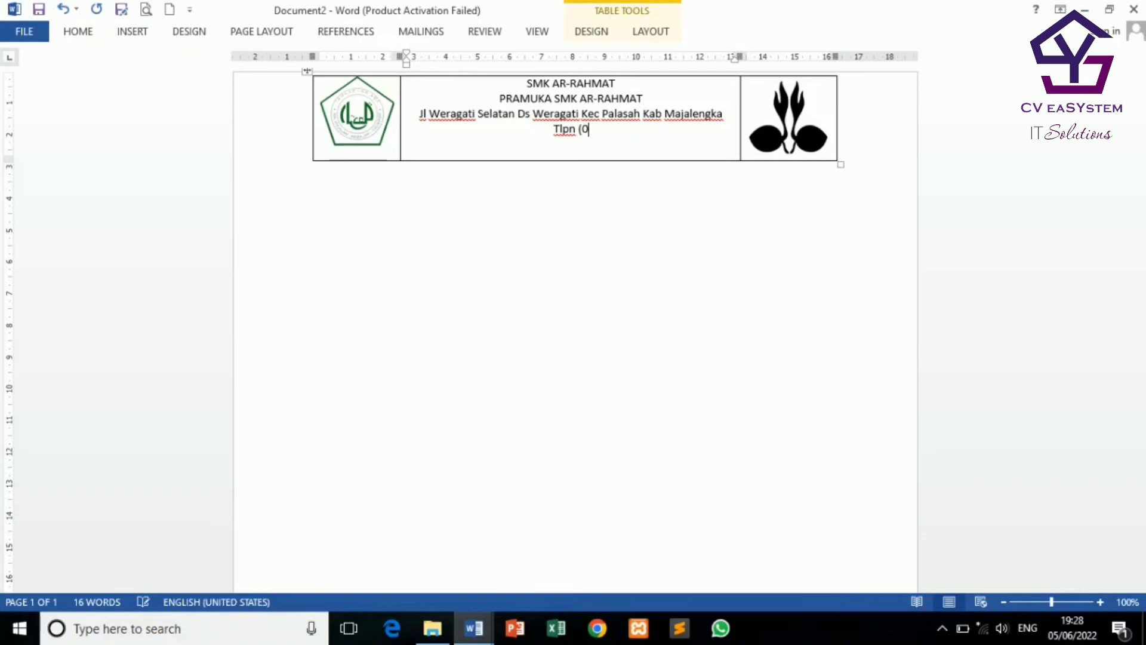
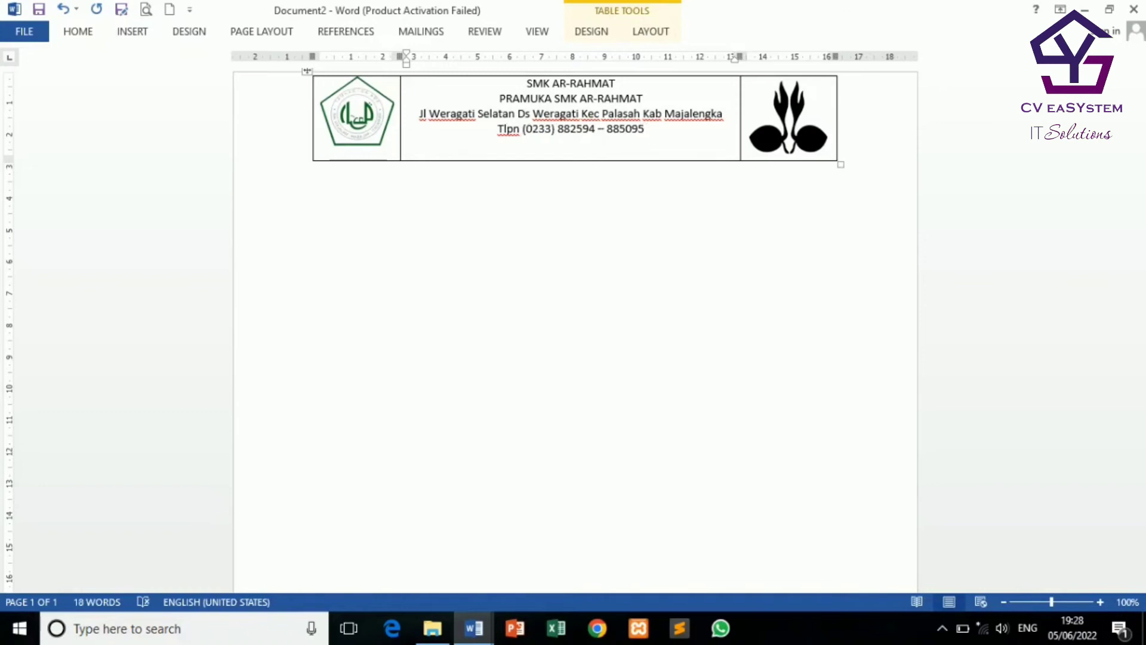
pyautogui.write(' E-Mail')
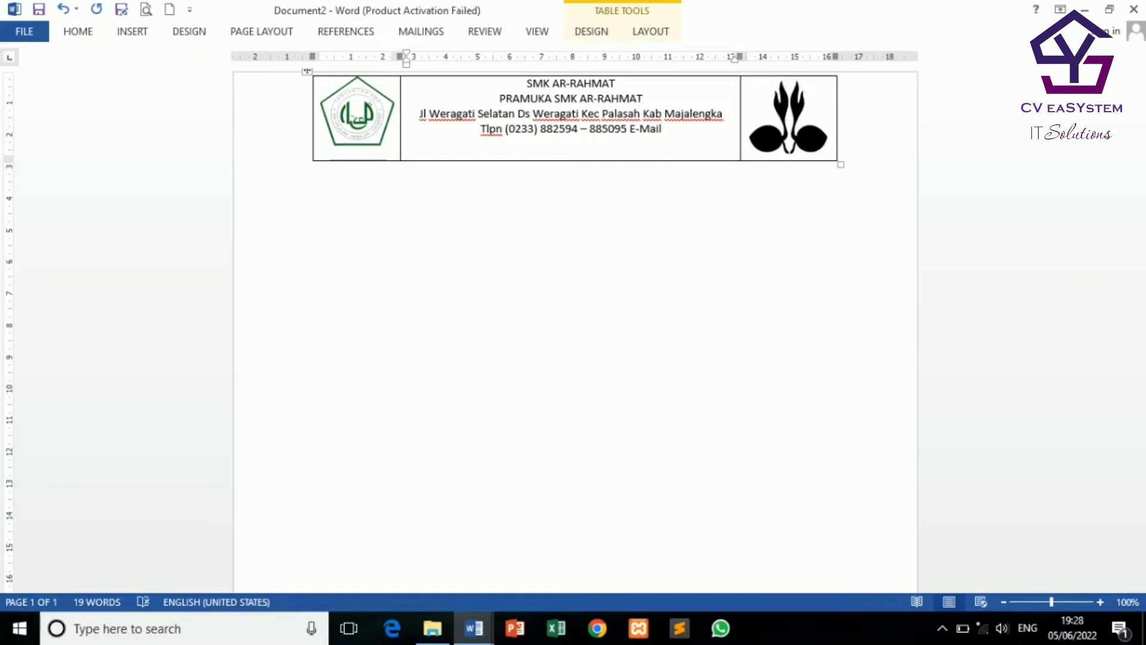
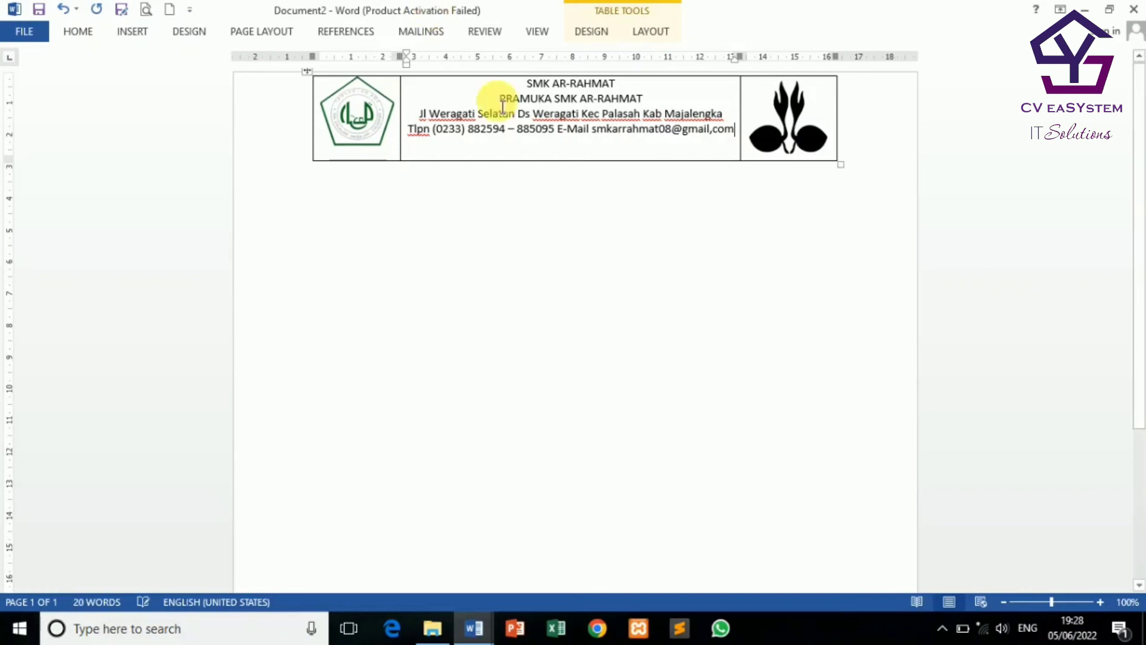
# - Set all the letterhead lines in the middle cell to Times New Roman
pyautogui.moveTo(505, 84); pyautogui.dragTo(737, 148)
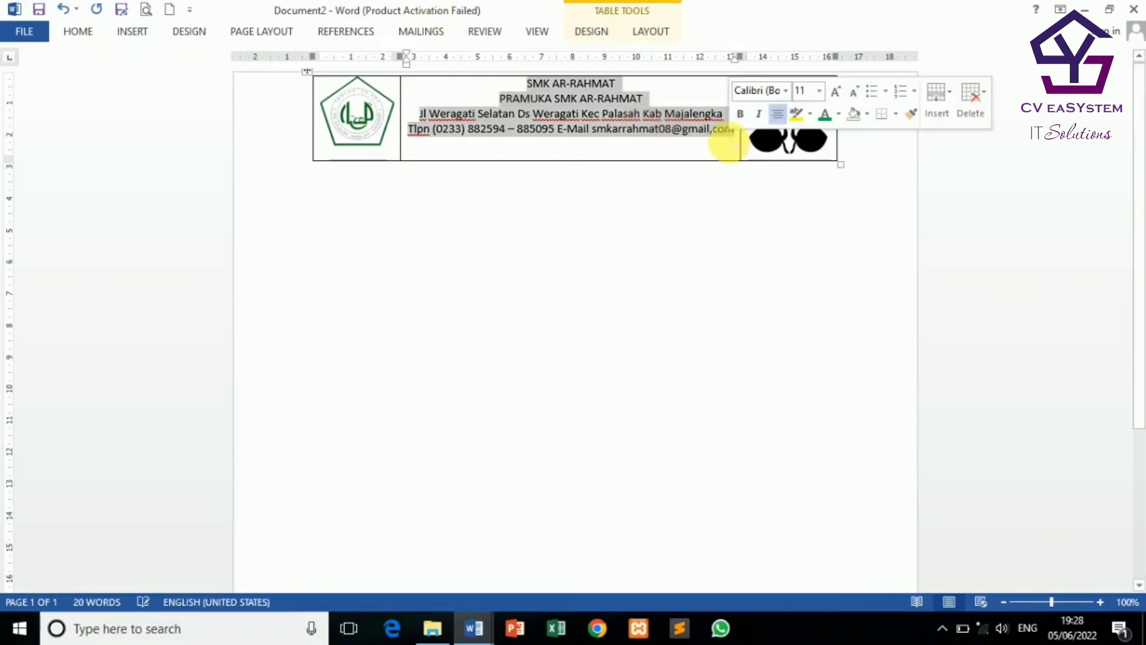
pyautogui.click(71, 35)
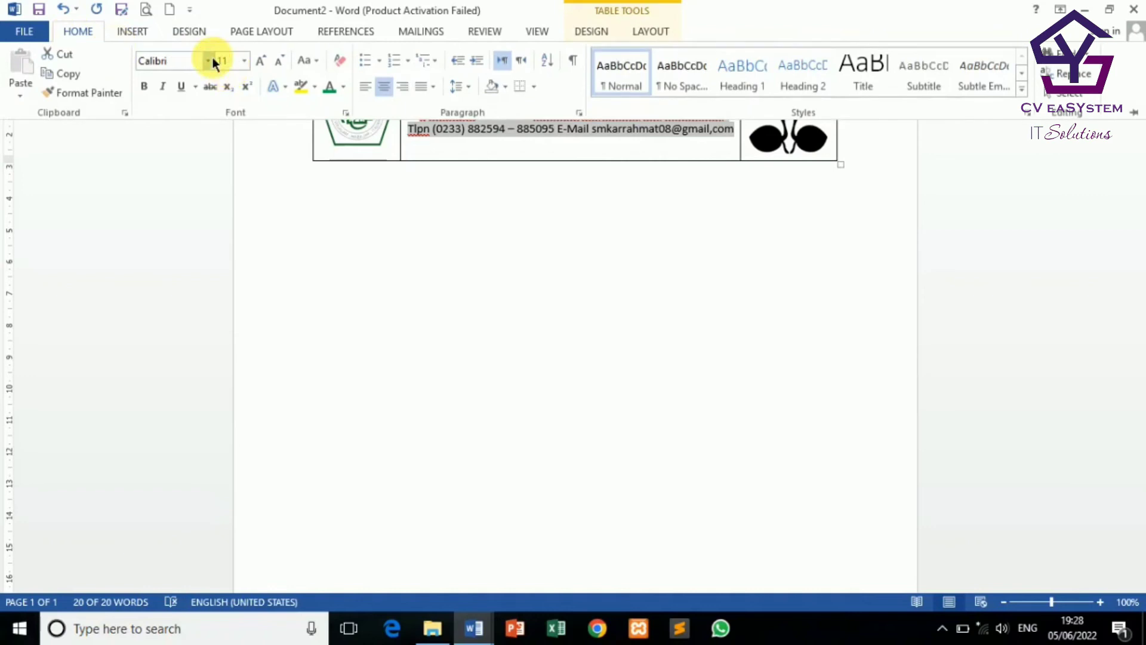
pyautogui.click(209, 61)
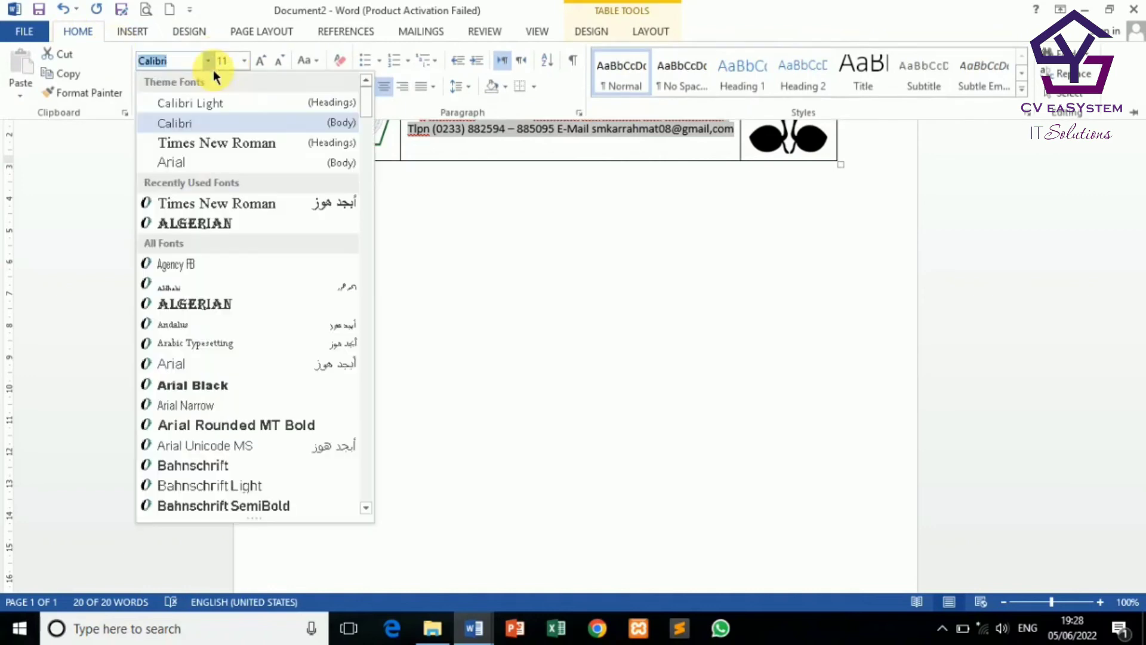
pyautogui.click(218, 154)
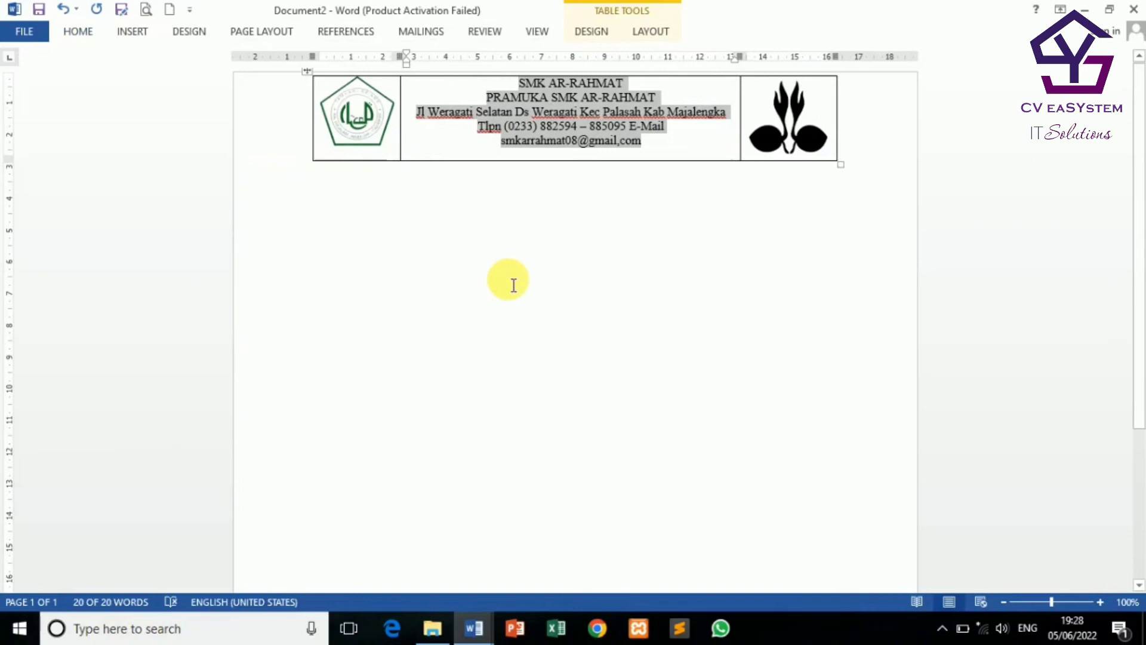
# - Enlarge the two school name lines to 14 pt
pyautogui.click(505, 93)
pyautogui.moveTo(488, 81)
pyautogui.mouseDown()
pyautogui.moveTo(591, 102)
pyautogui.moveTo(657, 98)
pyautogui.mouseUp()
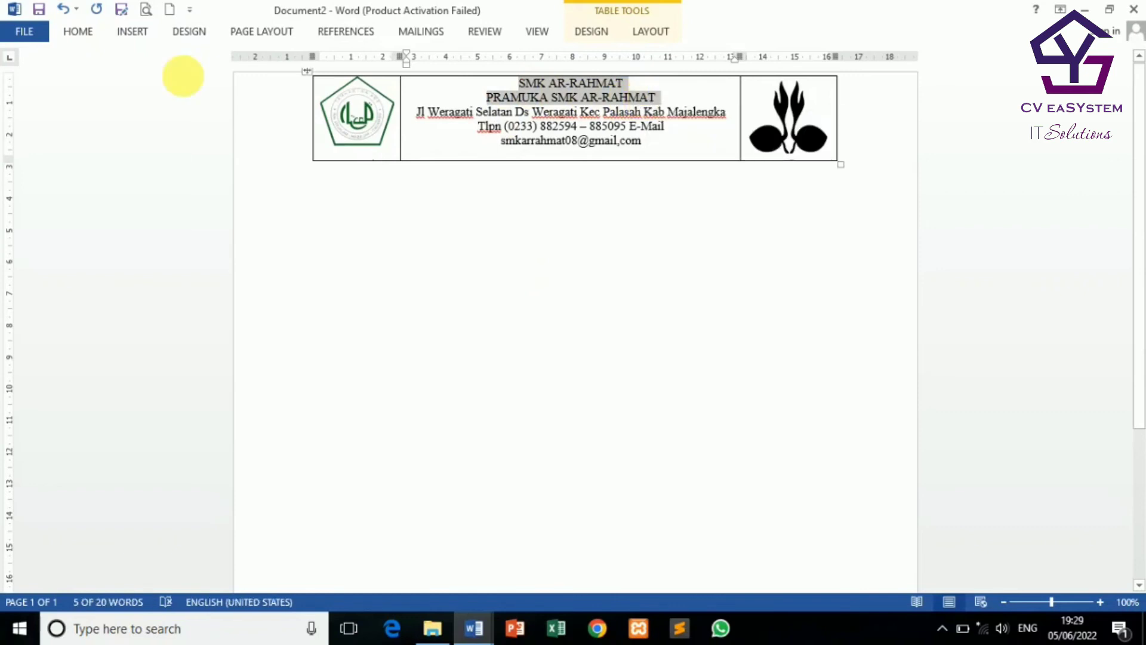
pyautogui.click(95, 27)
pyautogui.click(264, 60)
pyautogui.click(264, 59)
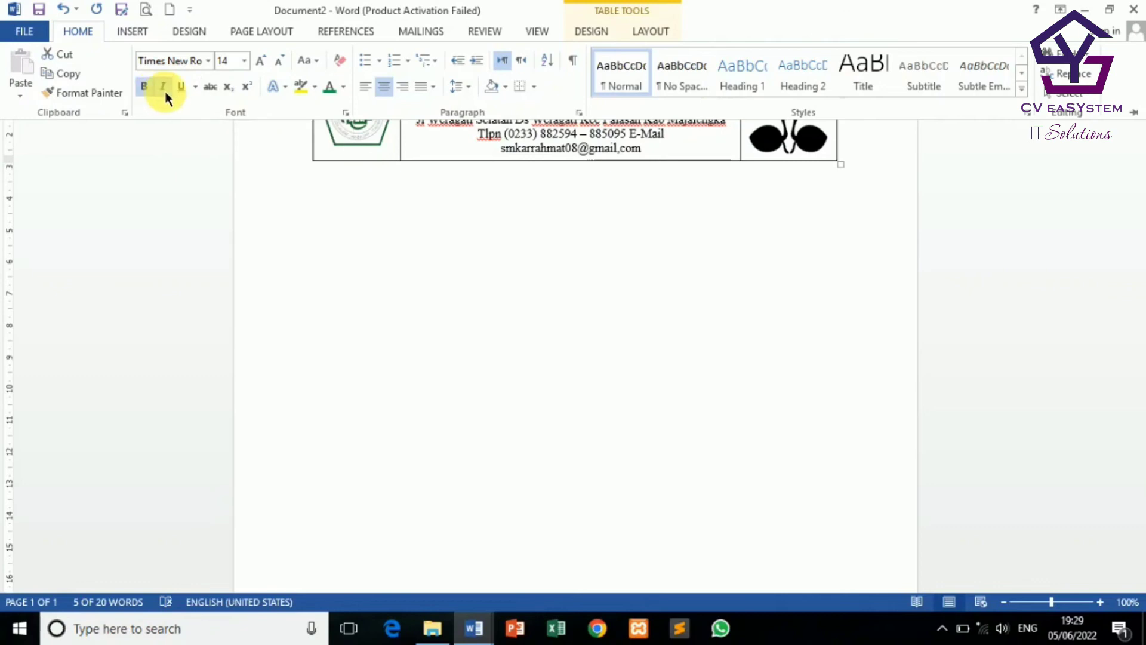
# - Colour the 'SMK AR-RAHMAT' line green
pyautogui.click(360, 173)
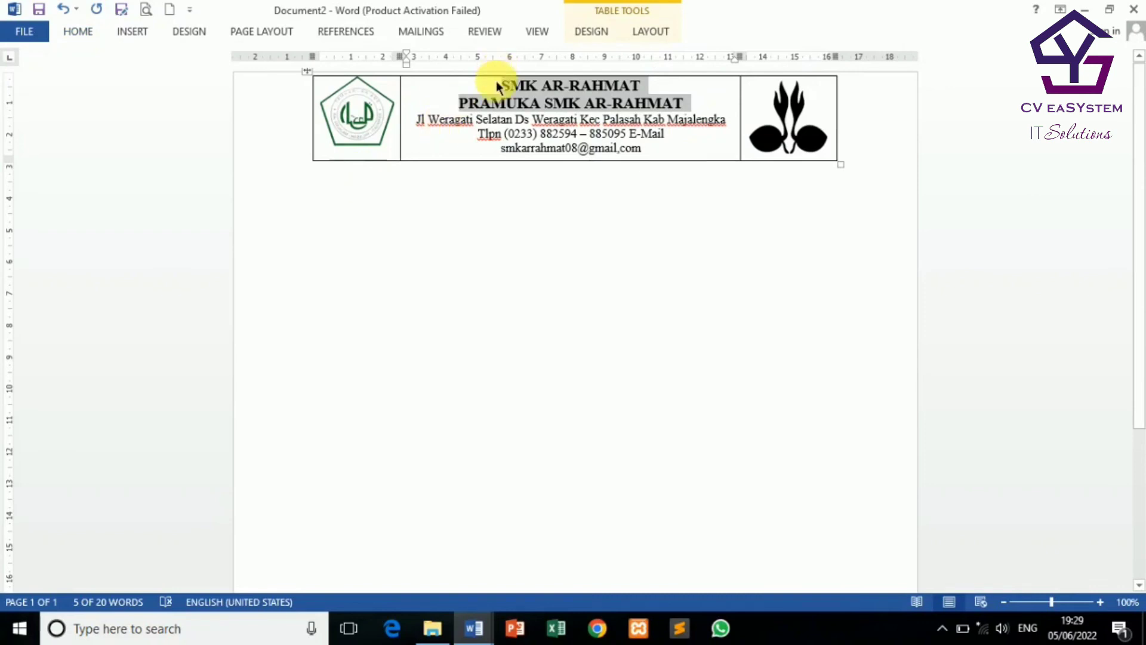
pyautogui.moveTo(497, 86); pyautogui.dragTo(679, 72)
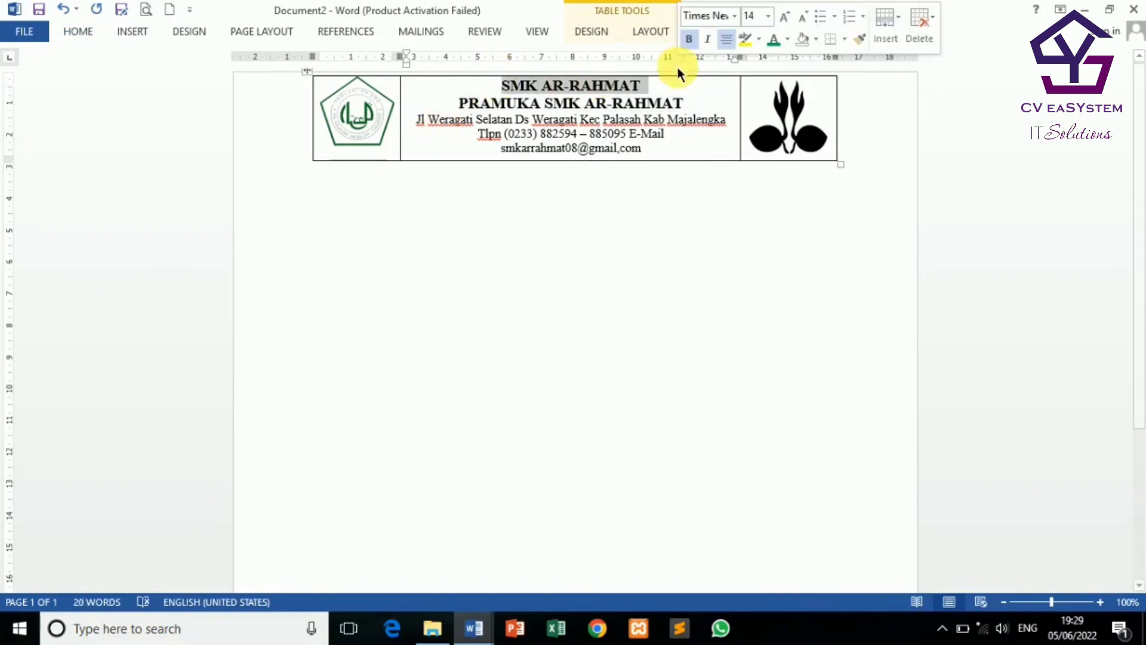
pyautogui.click(782, 45)
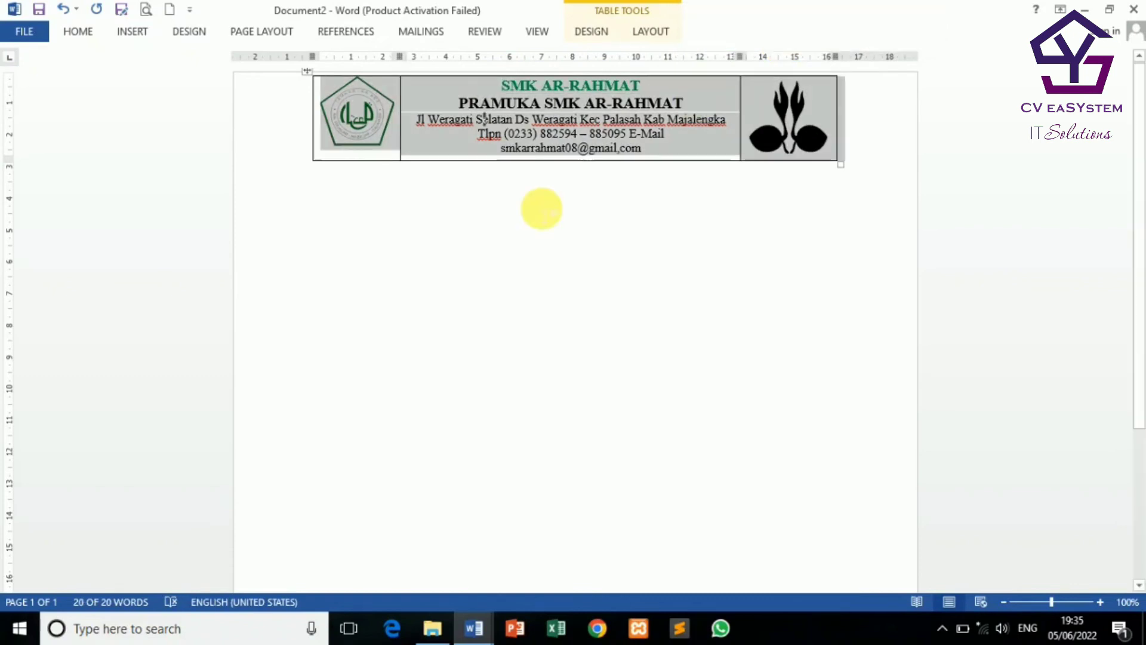
# - Apply No Border to the header table, then add only a Bottom Border
pyautogui.click(542, 209)
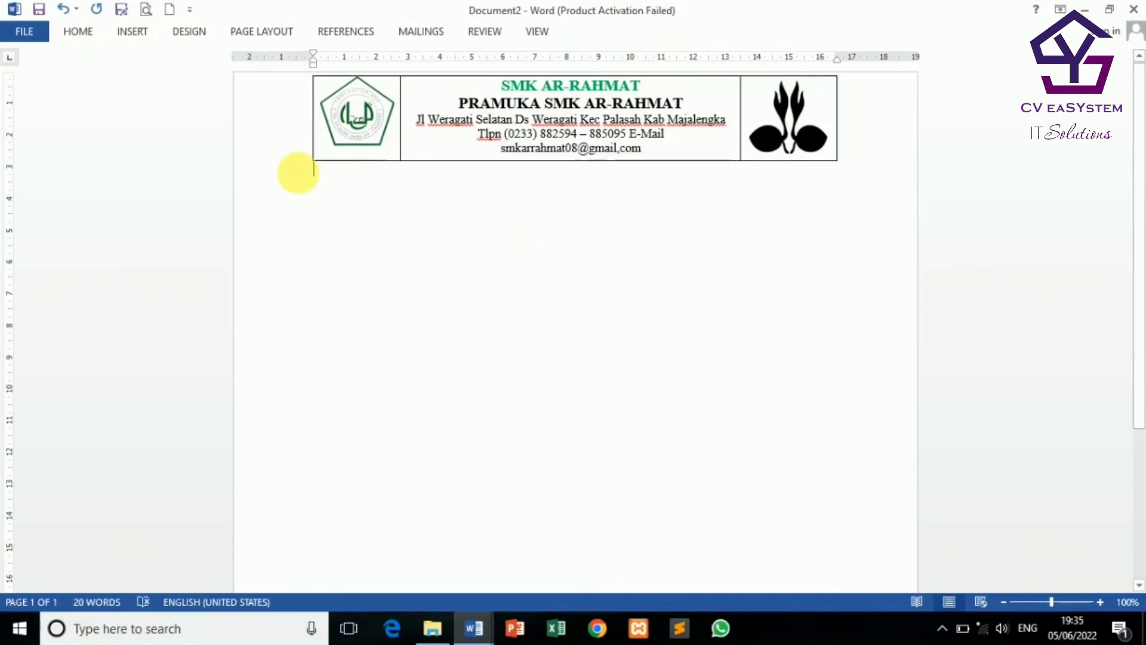
pyautogui.click(294, 123)
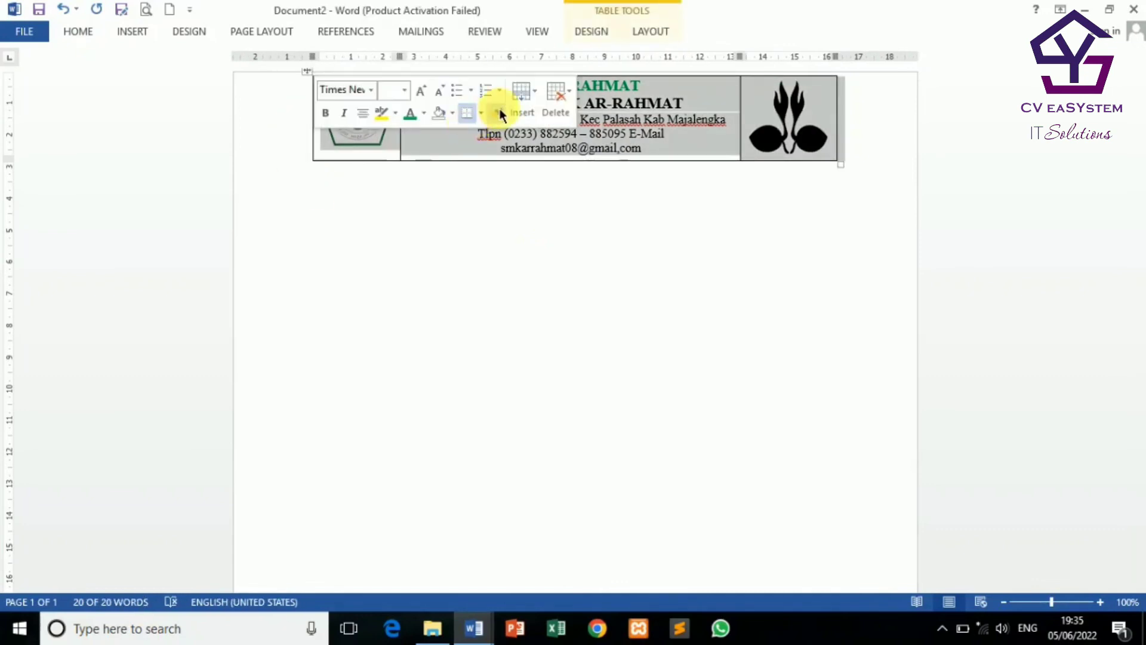
pyautogui.click(480, 115)
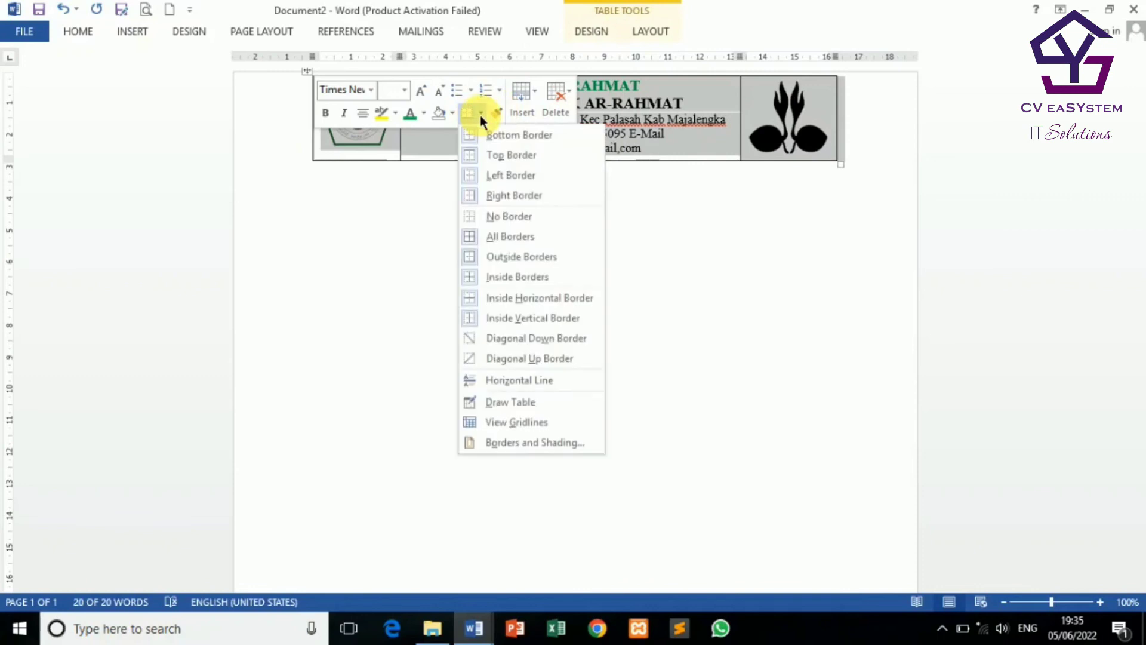
pyautogui.click(515, 212)
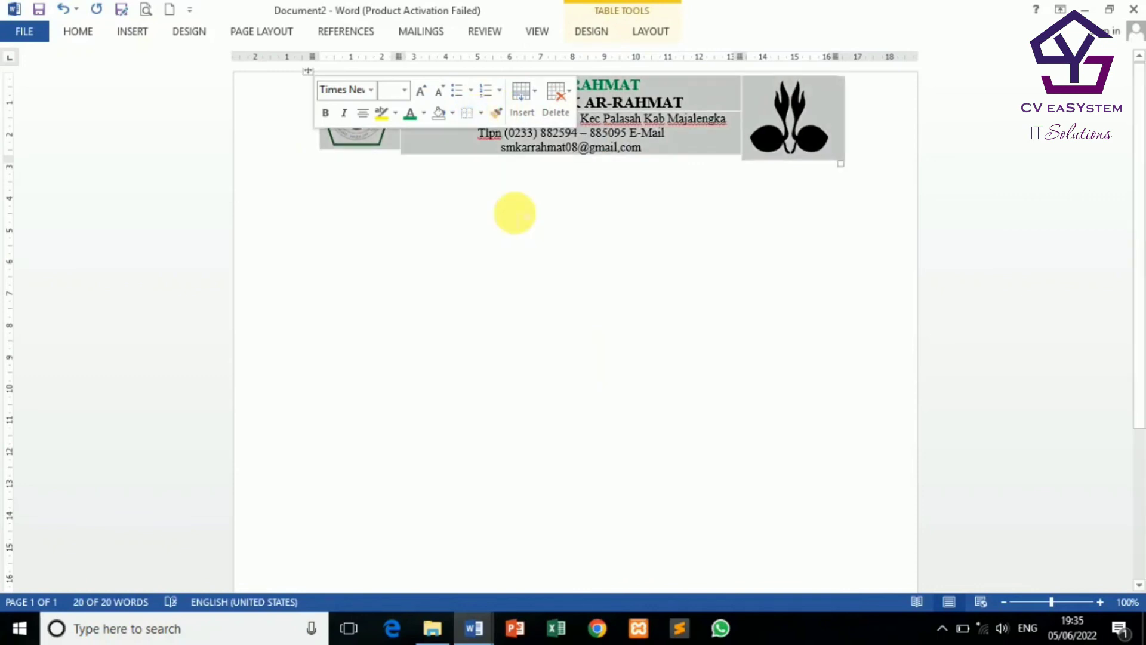
pyautogui.click(479, 114)
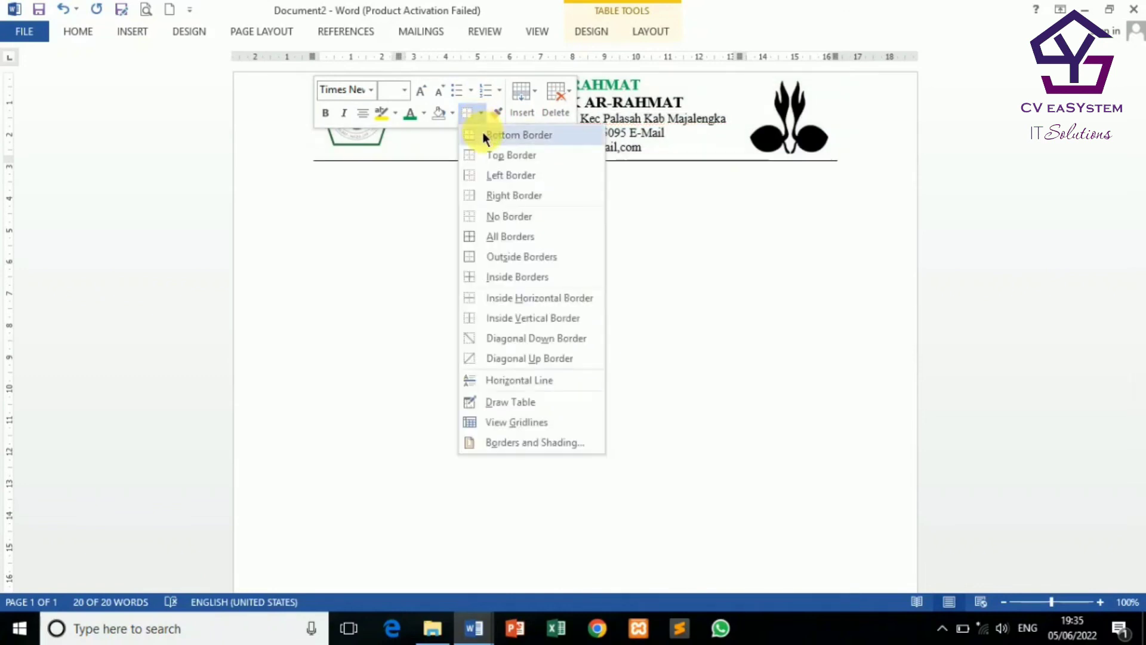
pyautogui.click(483, 134)
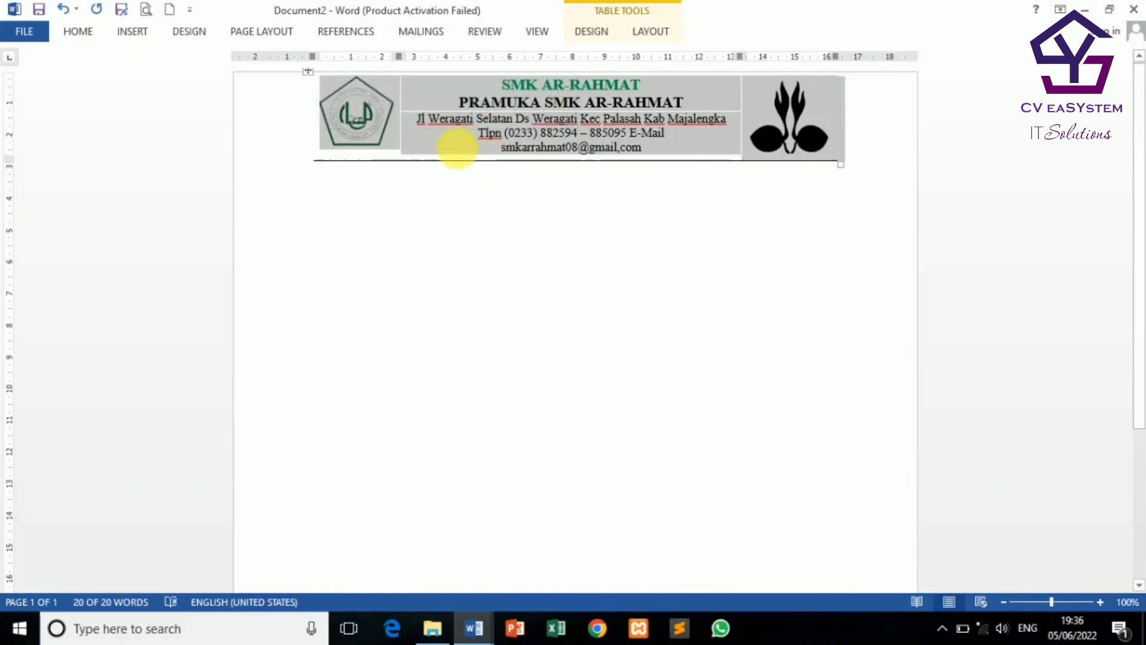
# - Choose a thick 3 pt line in the table's Border Styles
pyautogui.click(581, 31)
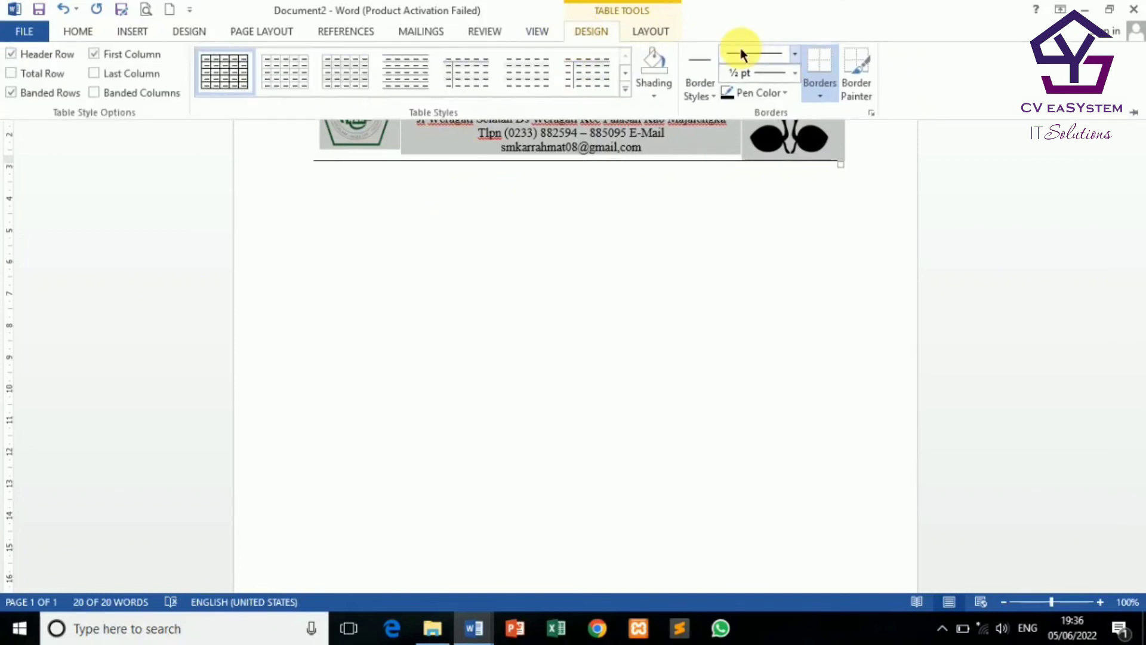
pyautogui.click(795, 53)
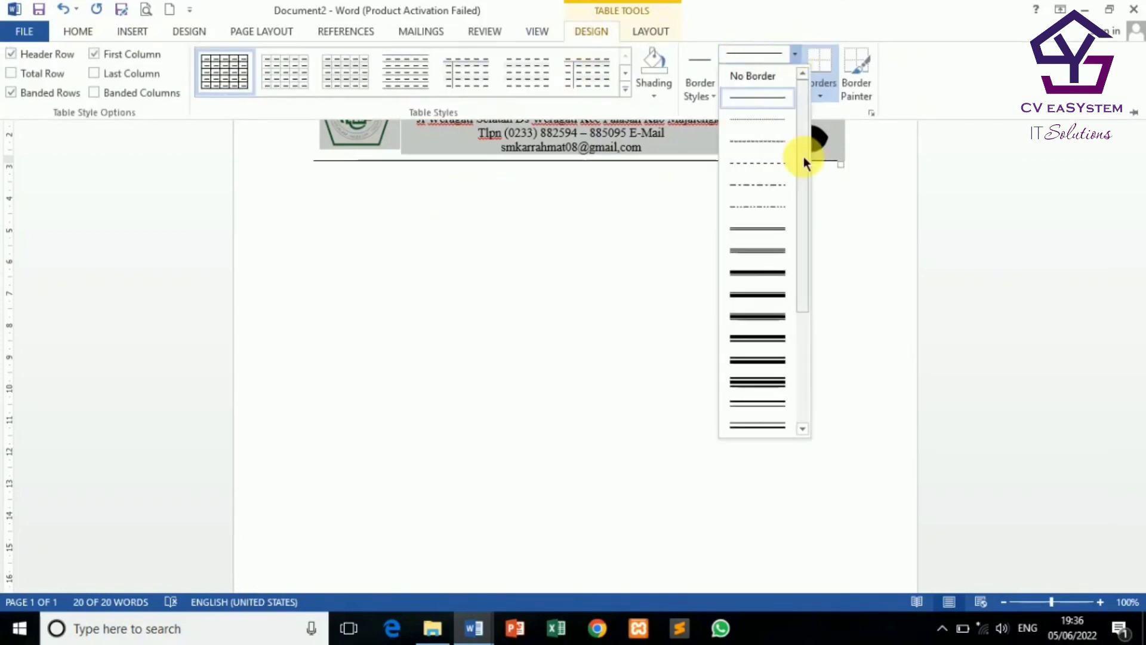
pyautogui.click(777, 272)
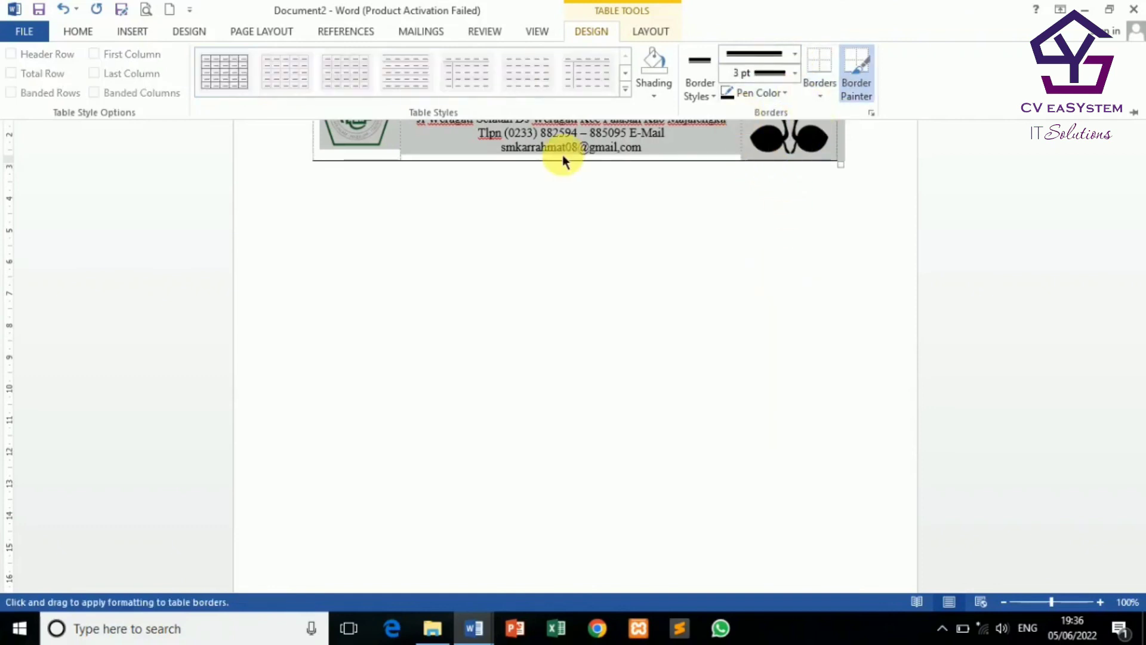
pyautogui.click(854, 81)
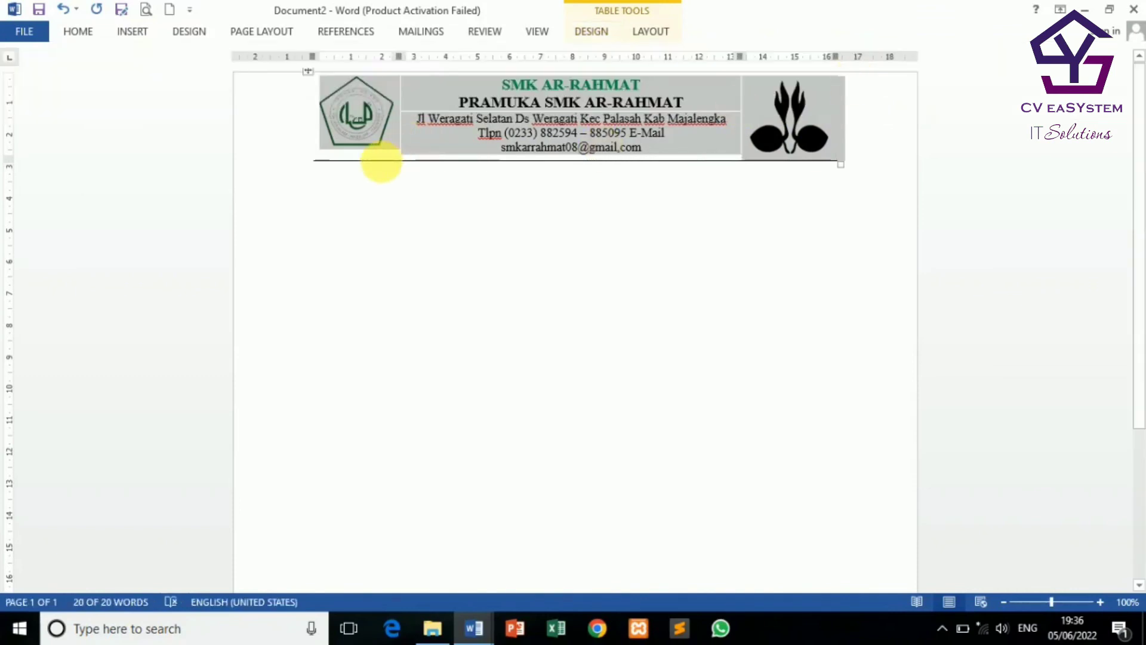
# - Paint the thick 3 pt rule under the left, middle and right cells
pyautogui.click(592, 35)
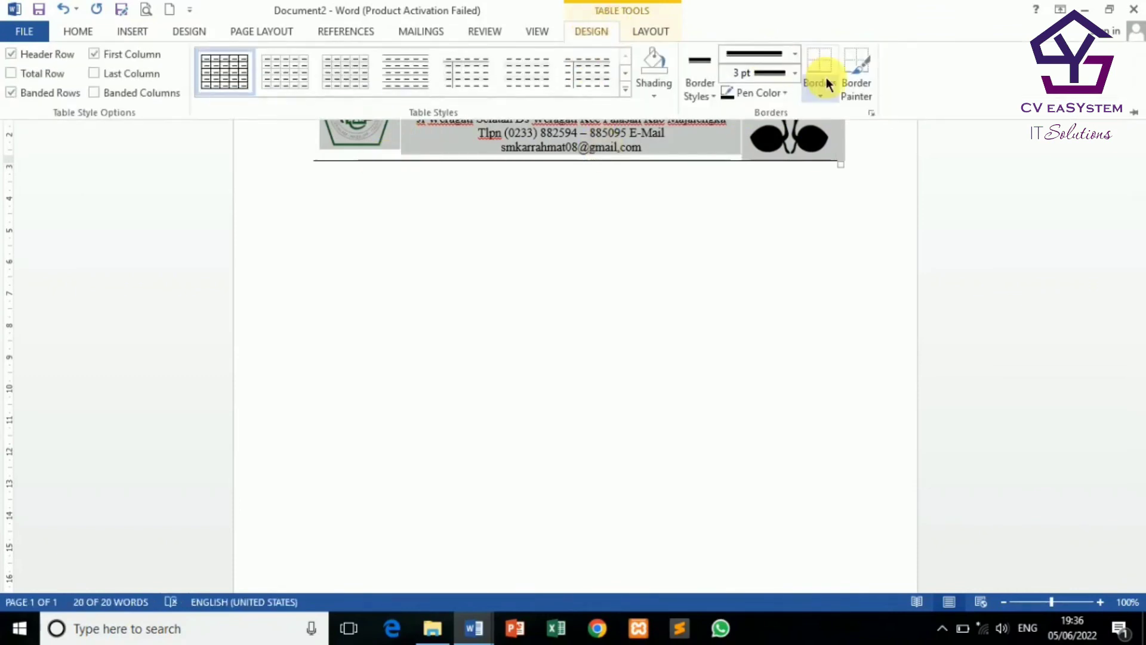
pyautogui.click(851, 78)
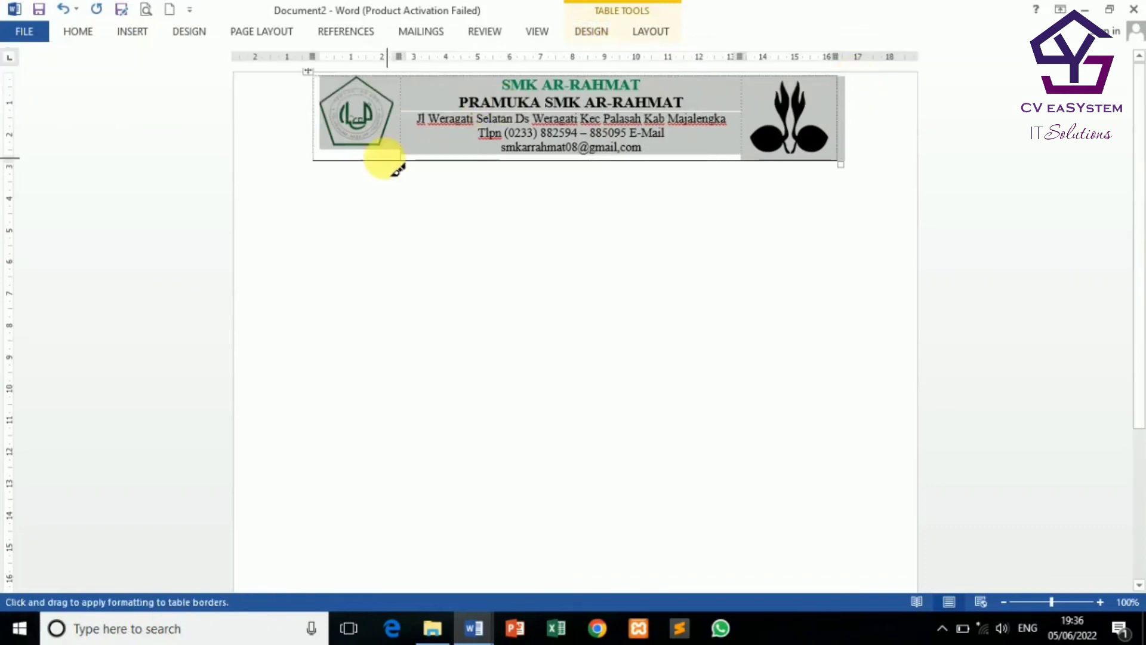
pyautogui.click(380, 160)
pyautogui.click(456, 160)
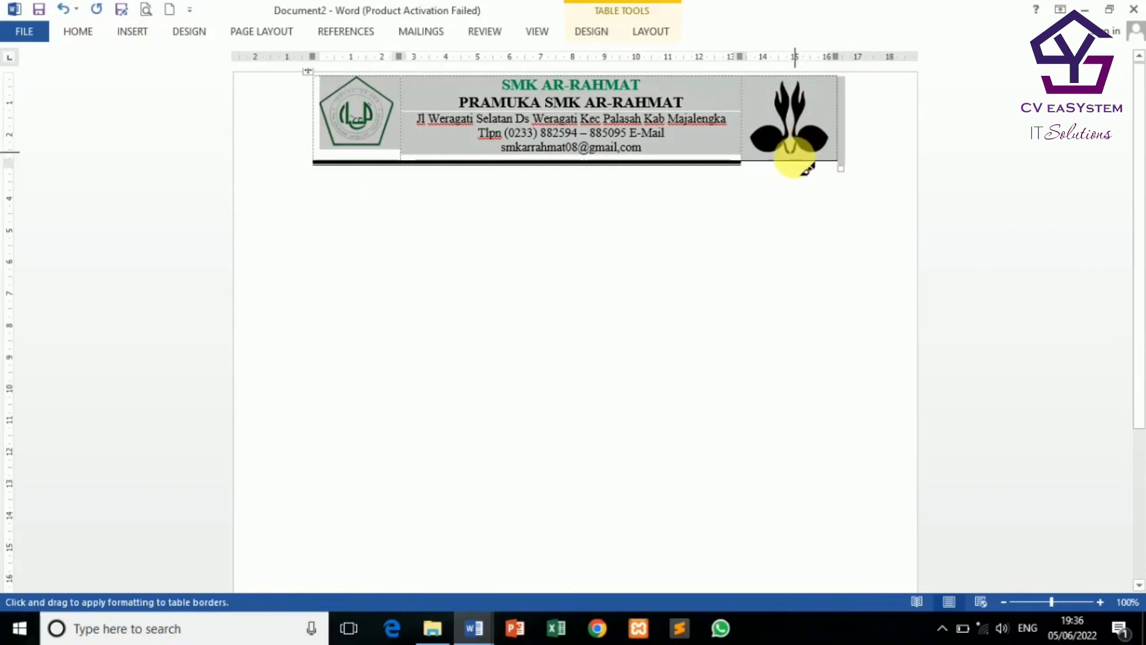
pyautogui.click(794, 160)
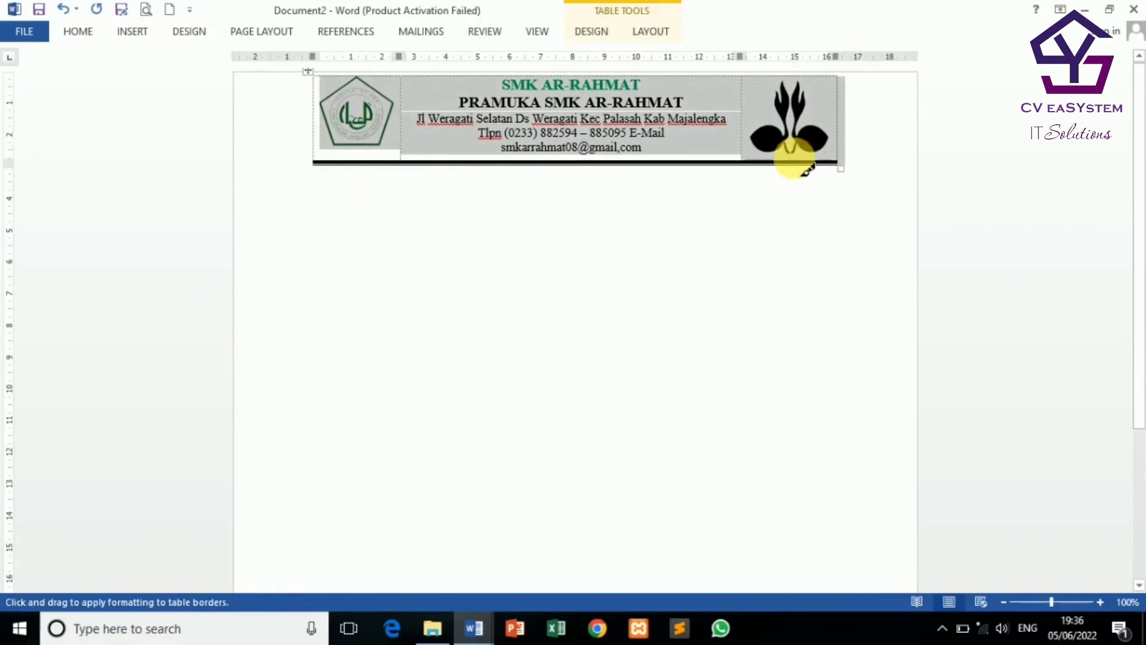
pyautogui.press('Escape')
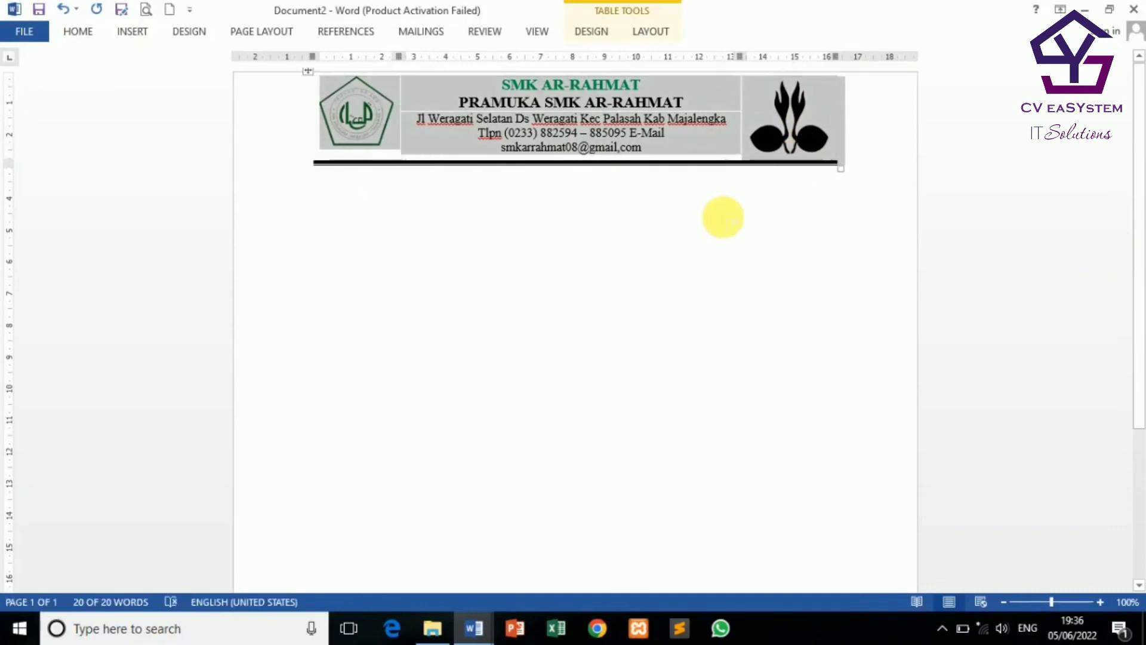
pyautogui.click(724, 219)
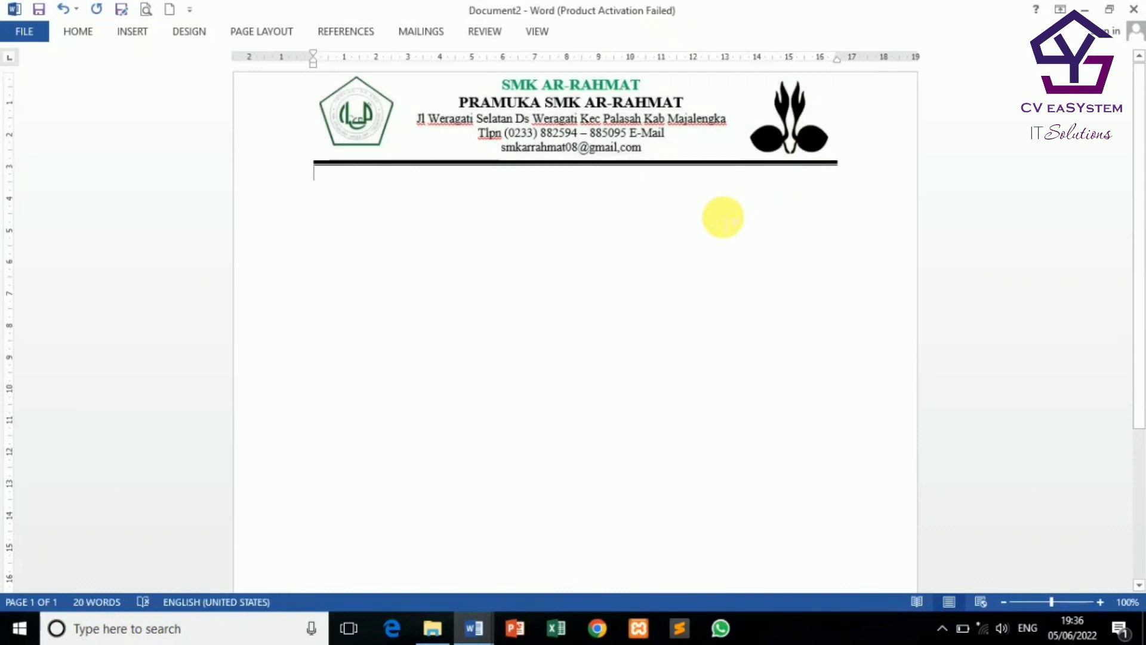